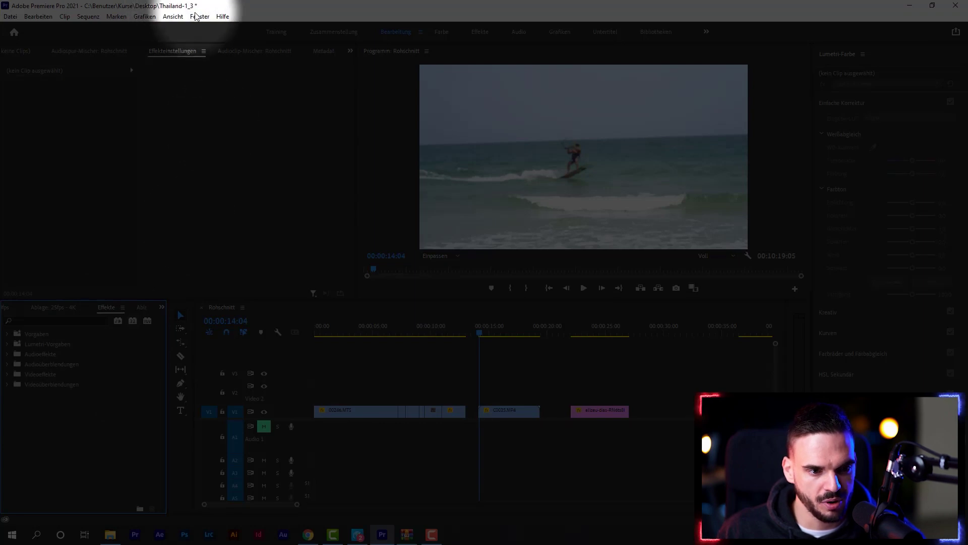
Step: Show the Effects panel and play the sequence to find the jump moment
click(200, 16)
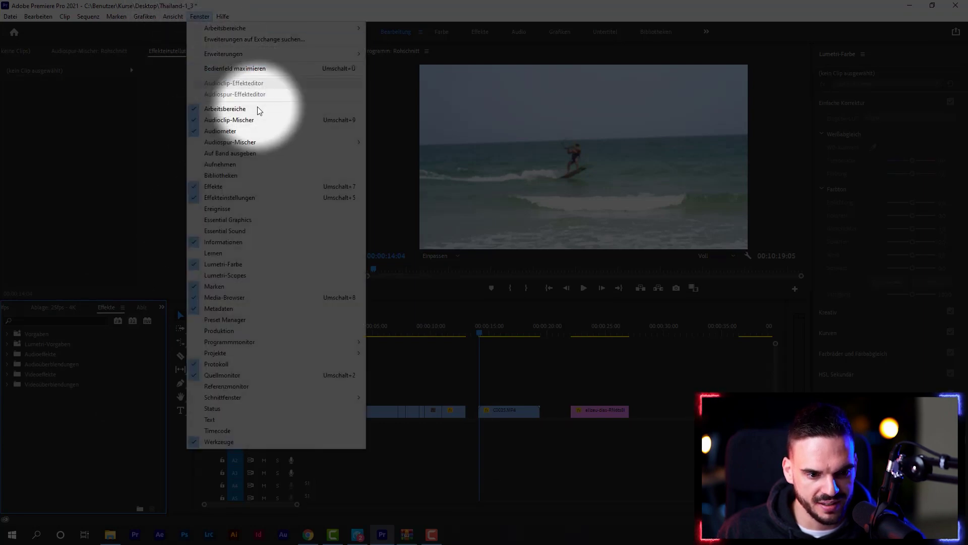
click(227, 187)
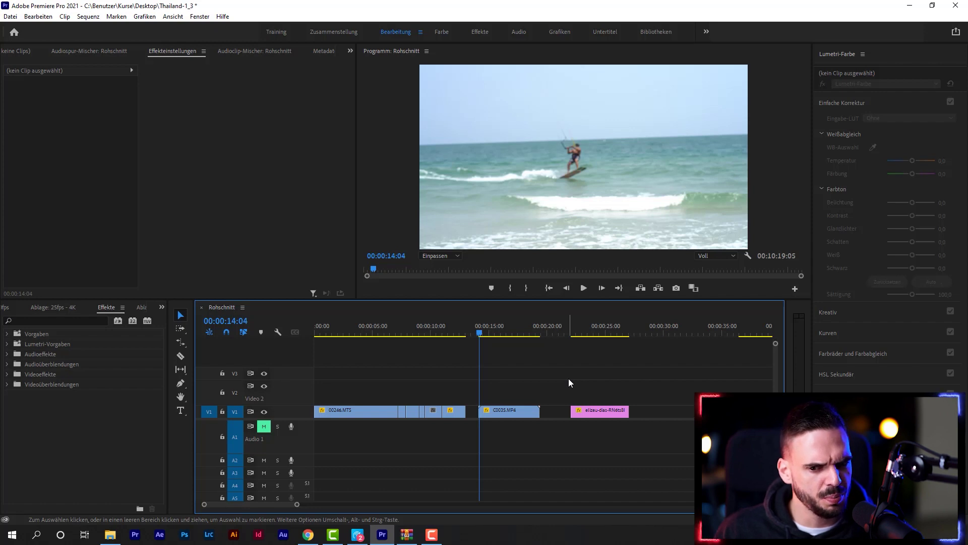
key(space)
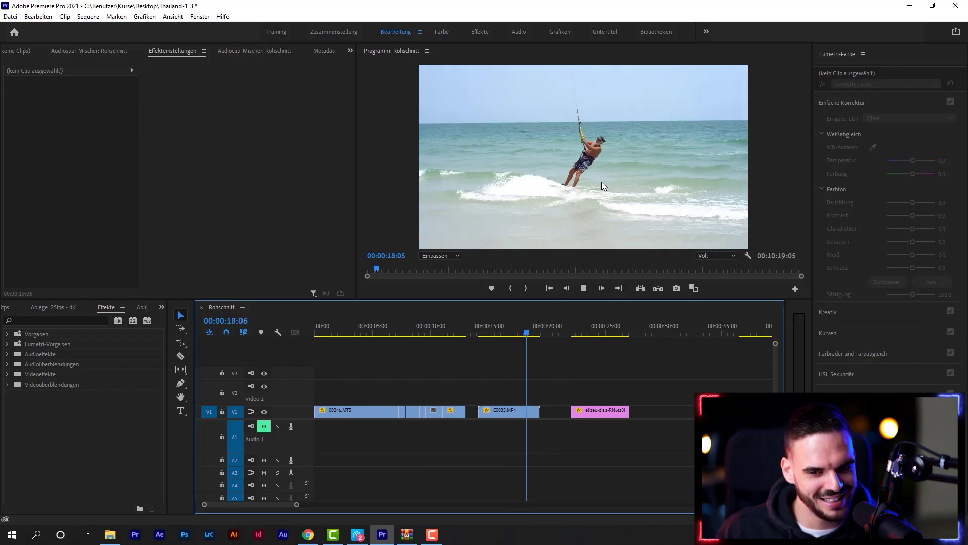
key(space)
Step: Razor-cut C0035.MP4 at 15:00, the end of the jump
drag(542, 333, 482, 374)
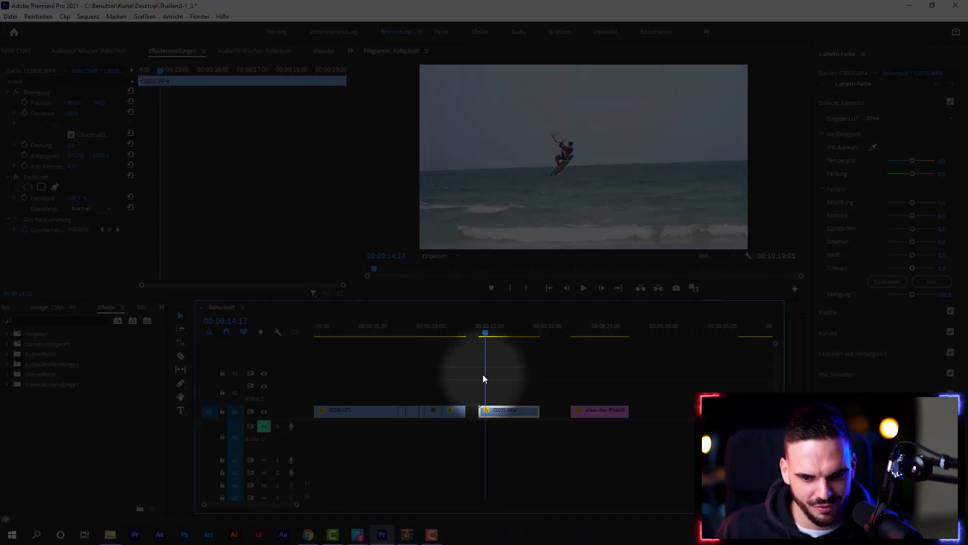
key(c)
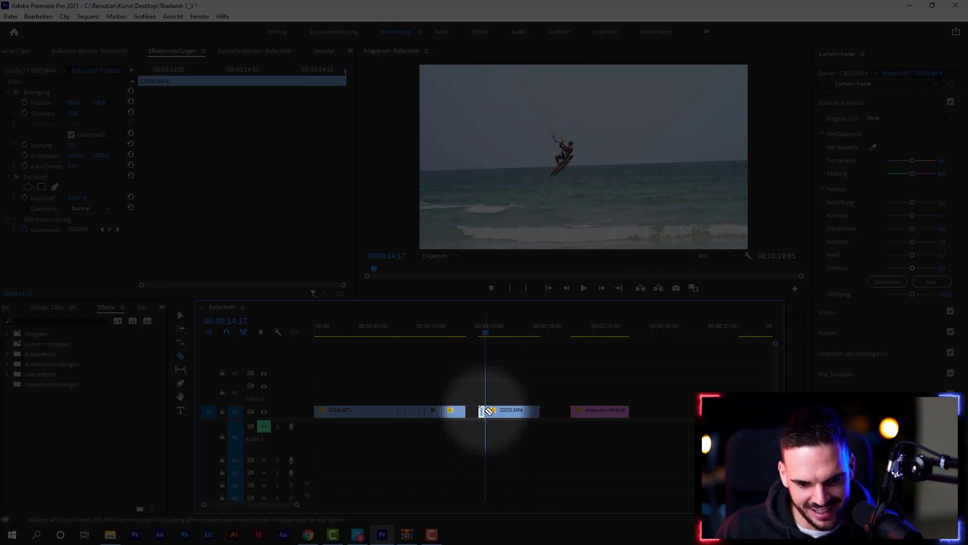
key(Right)
key(Right)
key(Right)
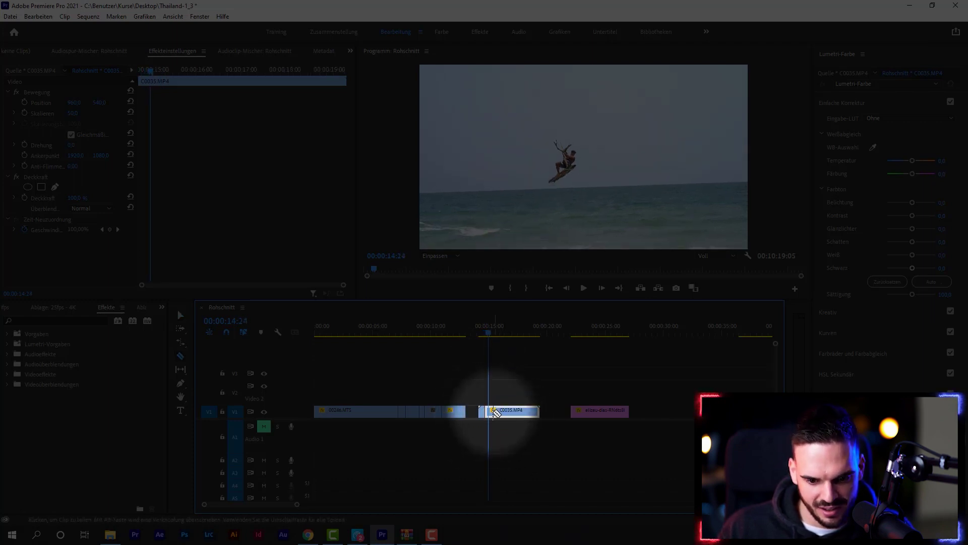
key(Right)
click(491, 411)
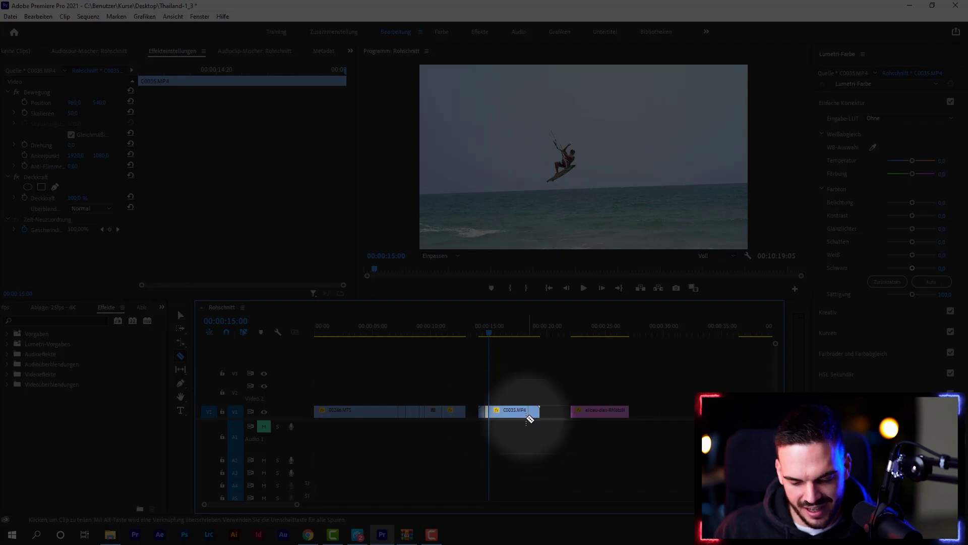
key(v)
Step: Try a scale of 100 on the short jump piece, then undo and play it back
drag(298, 504, 262, 505)
click(536, 325)
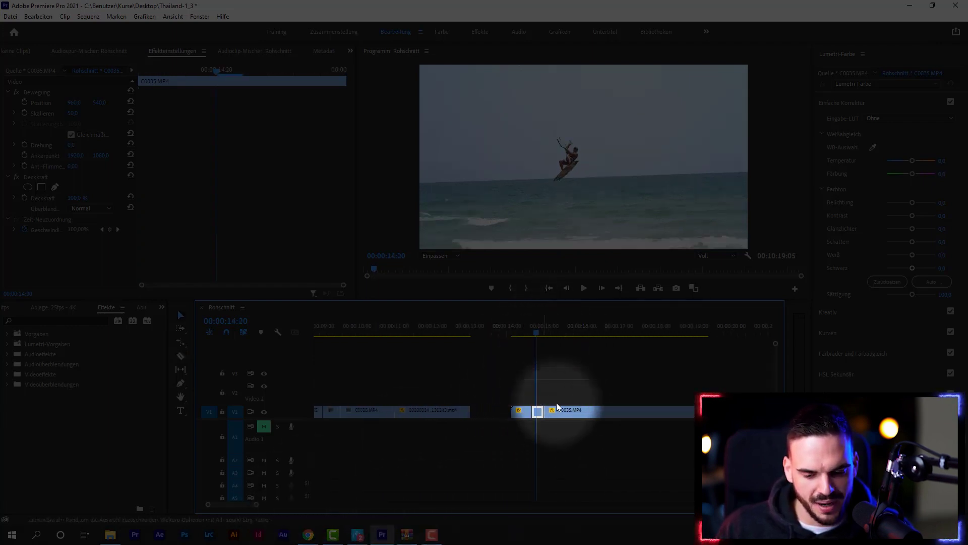
click(75, 113)
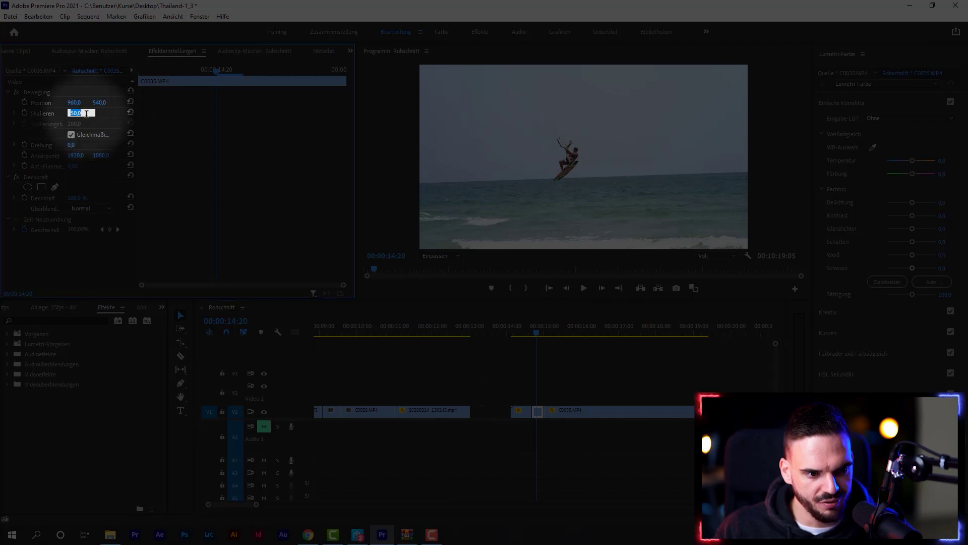
text(100)
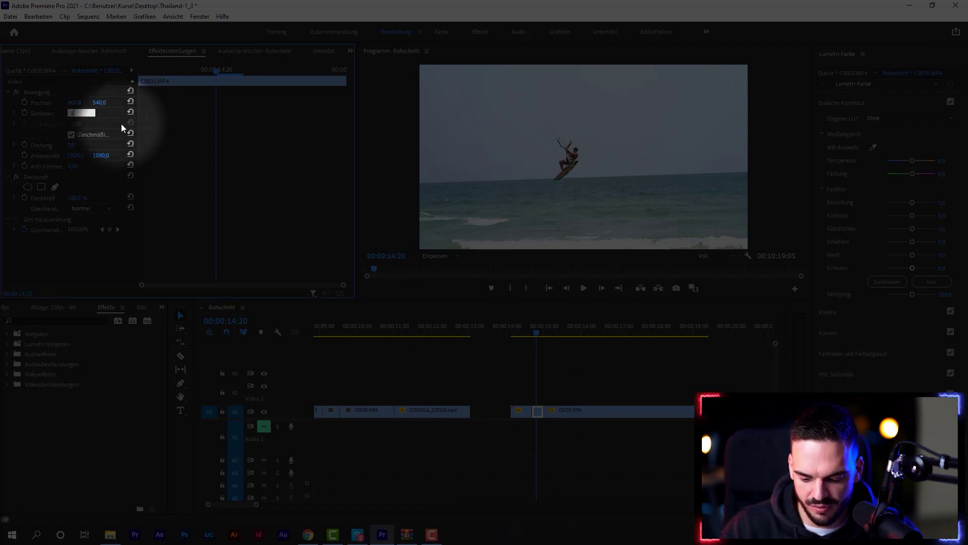
key(Return)
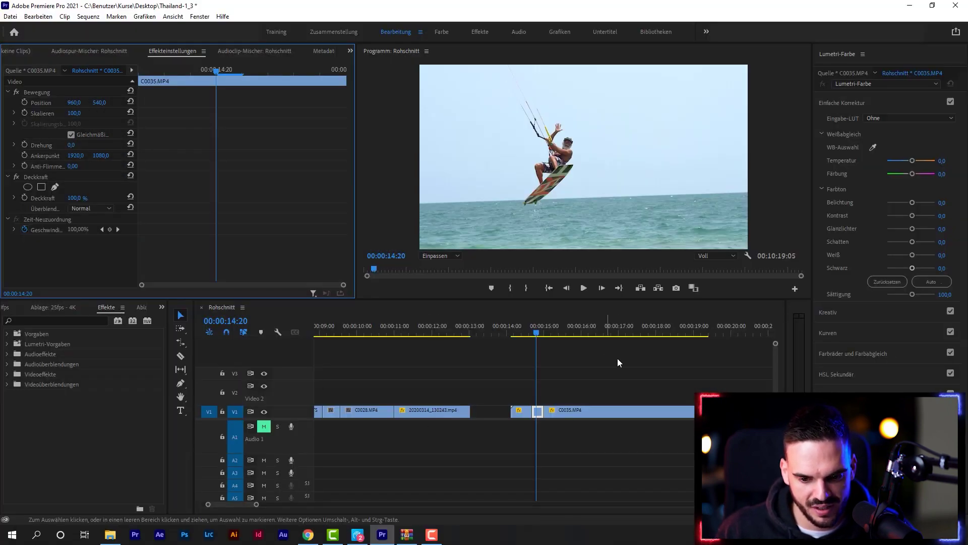
click(530, 333)
key(ctrl+z)
key(space)
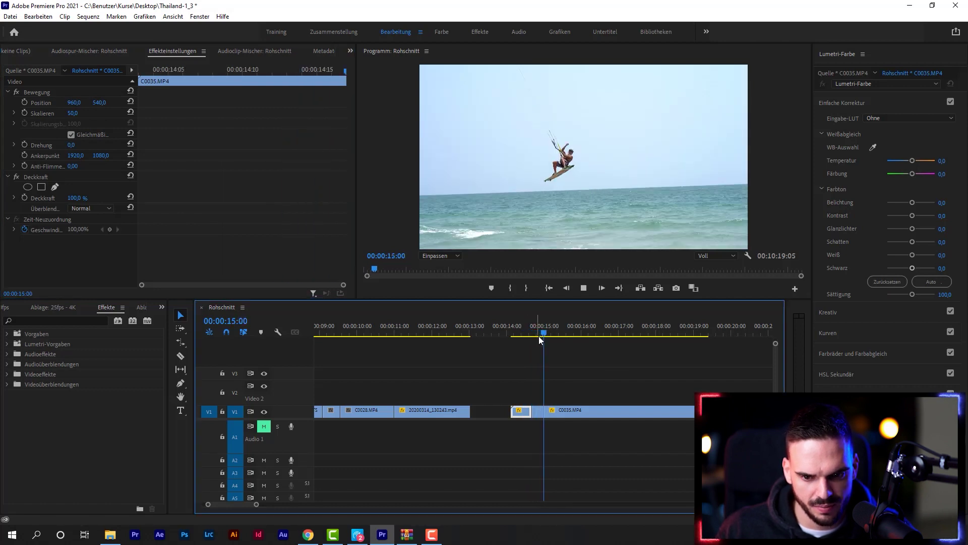
Step: Set the short jump piece's scale to 70 %
drag(538, 336, 541, 344)
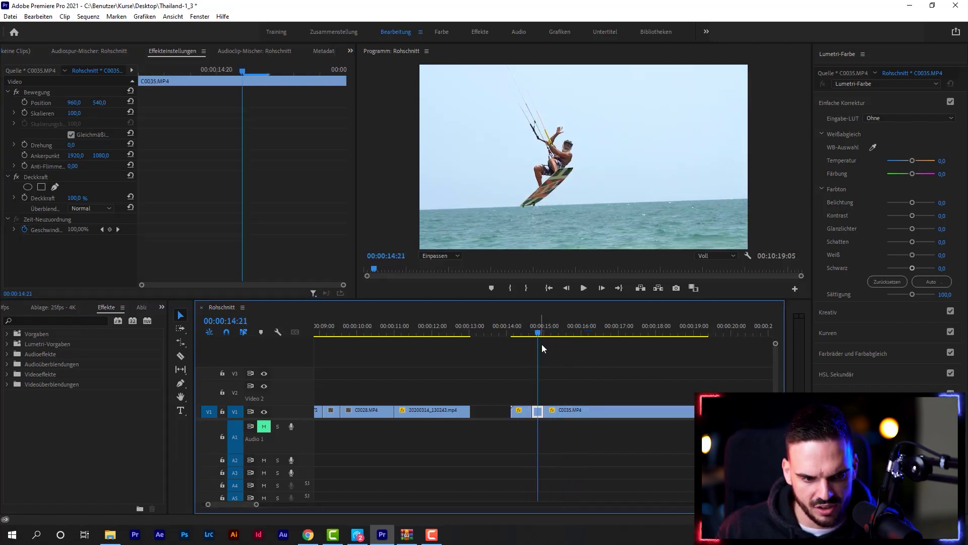
click(75, 113)
text(70)
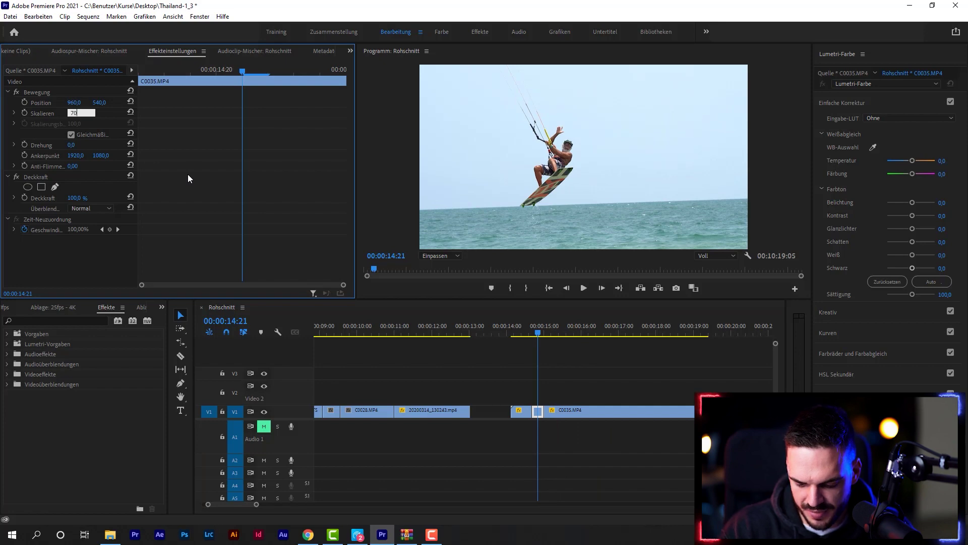
key(Return)
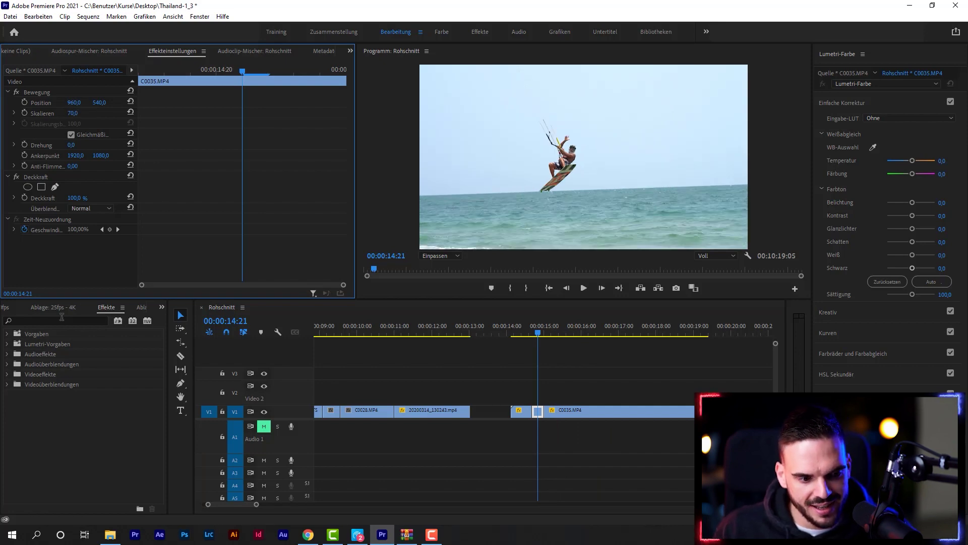
click(62, 318)
Step: Search 'umkehren' and apply Umkehren to the short jump piece, then scrub to check the inversion
text(umkehren)
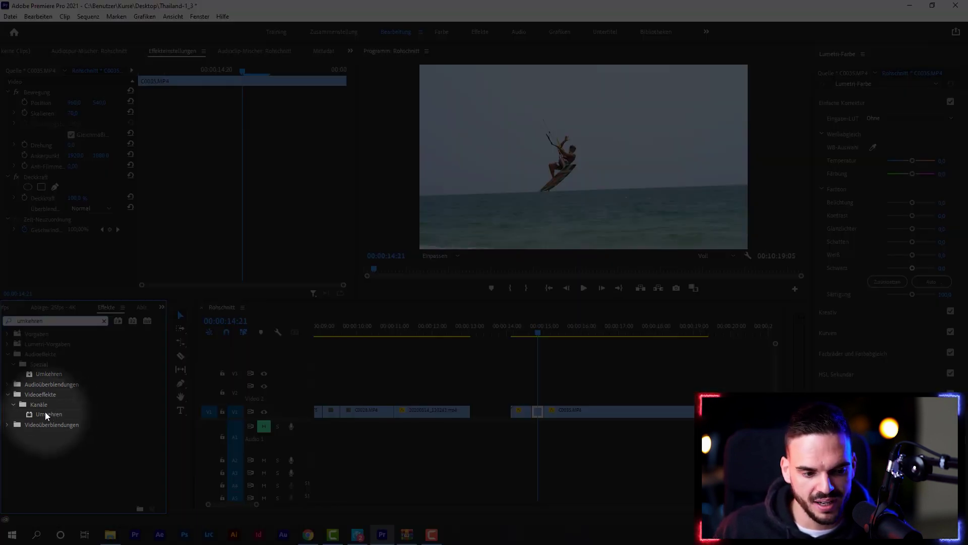
drag(45, 412, 539, 416)
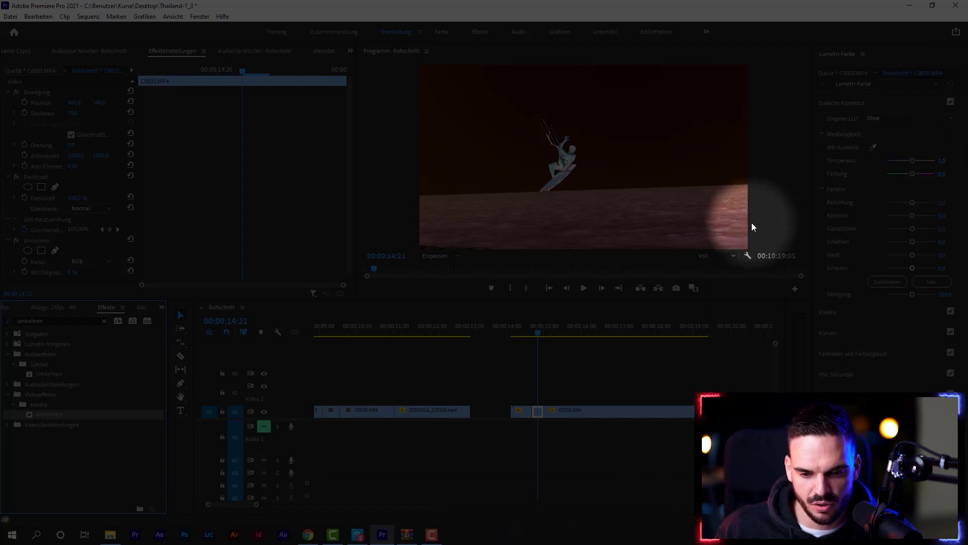
click(522, 329)
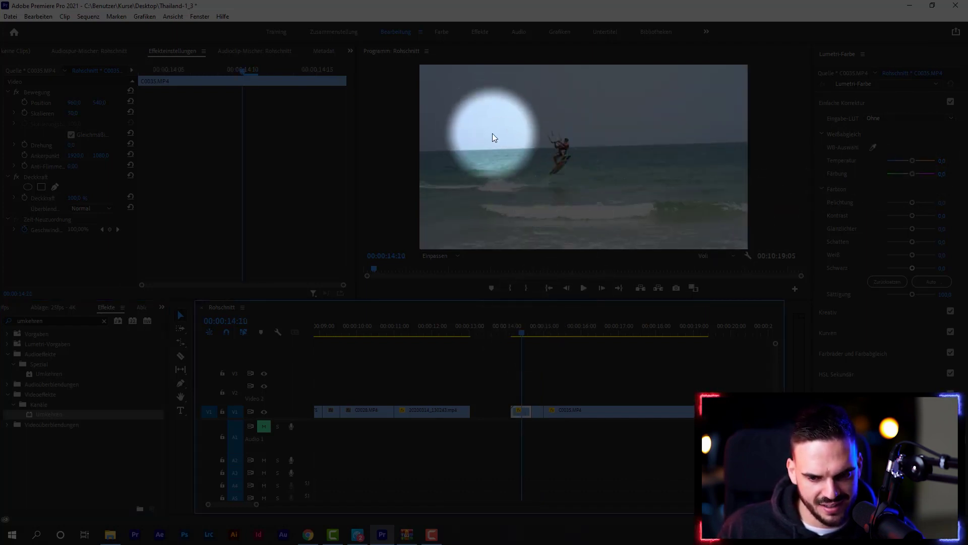
click(535, 334)
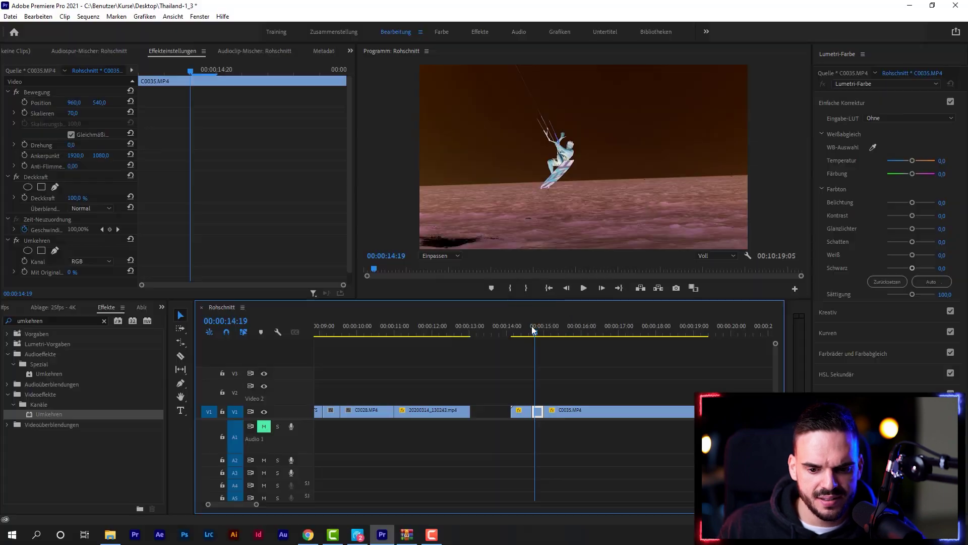
drag(532, 329, 525, 334)
key(Left)
key(Left)
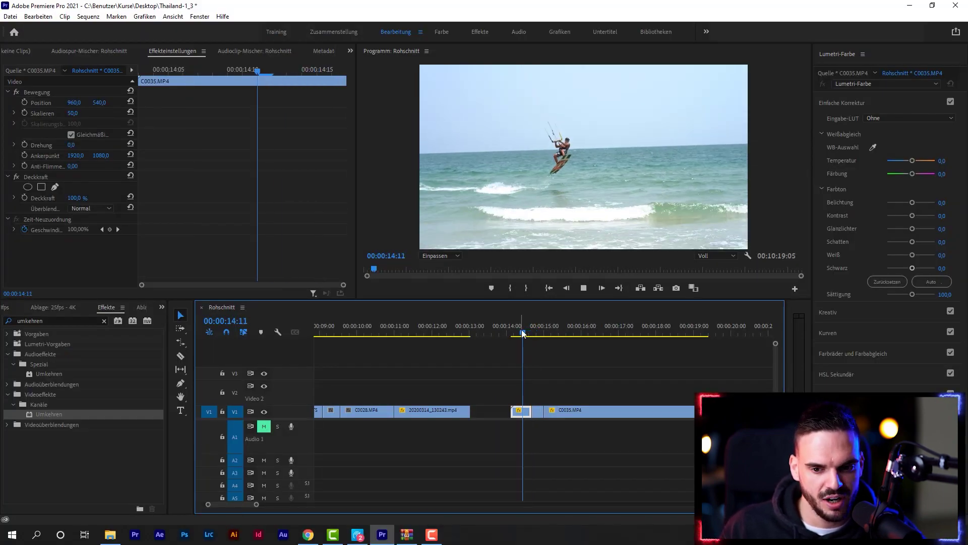
Step: Trim the start of the following C0035.MP4 section and replay the cut from about 14:00
key(space)
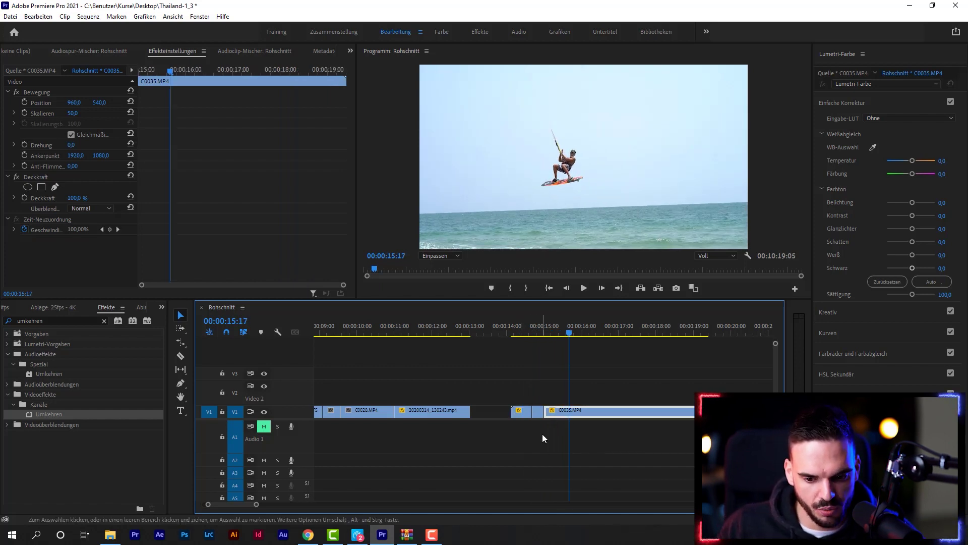
drag(540, 413, 536, 413)
drag(530, 333, 522, 334)
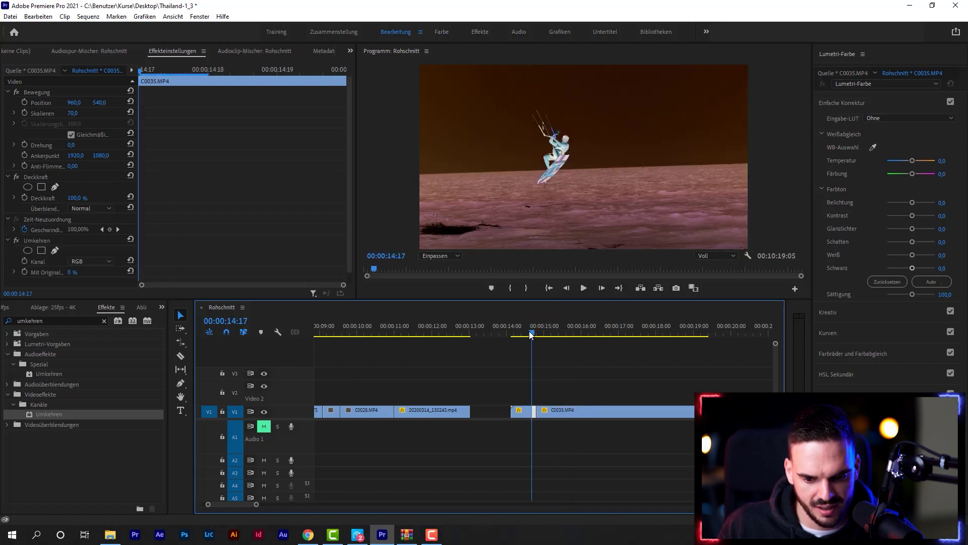
key(space)
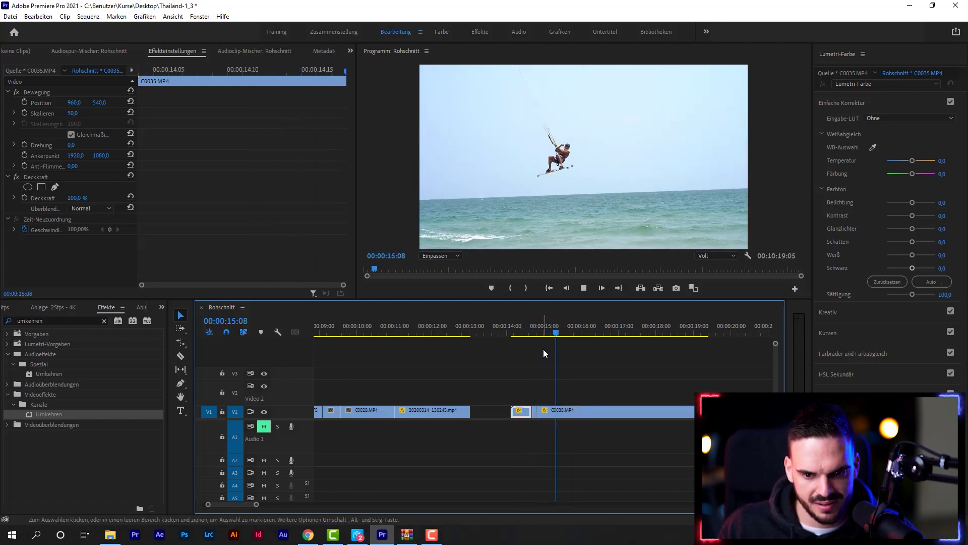
click(508, 342)
key(space)
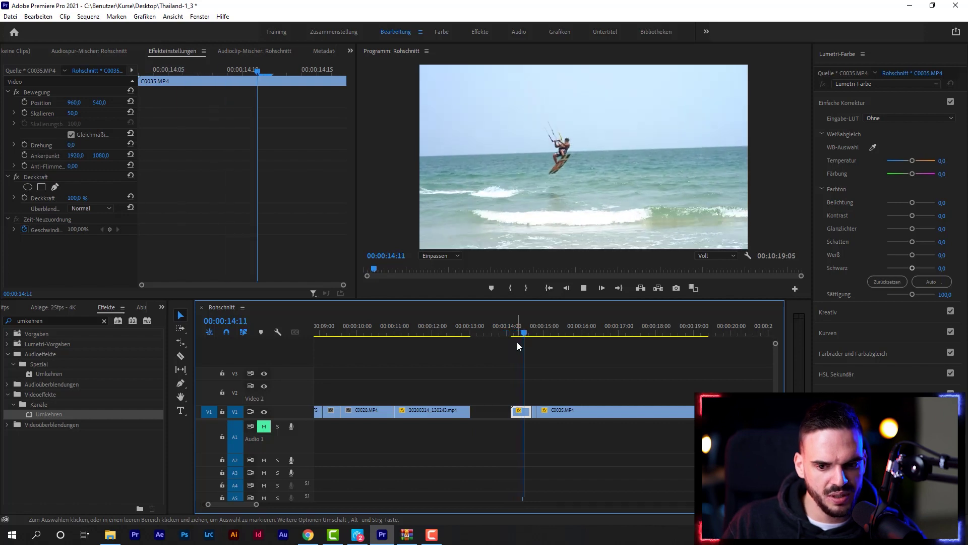
key(space)
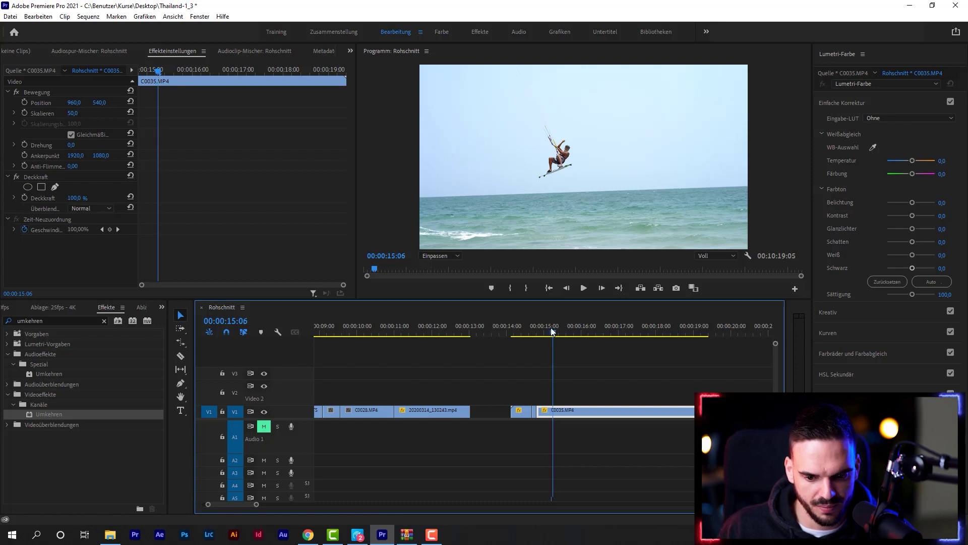
scroll(256, 506, up, 5)
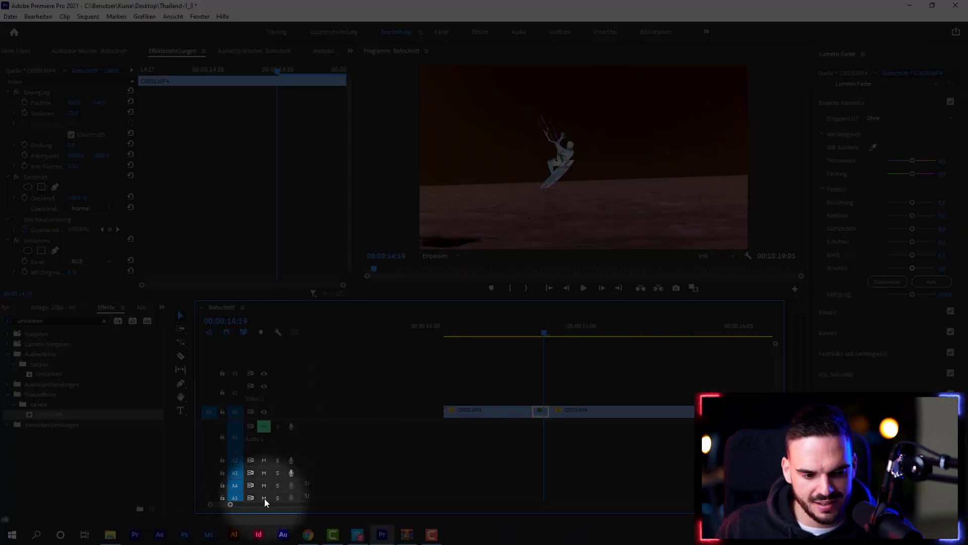
double_click(50, 321)
text(schwa)
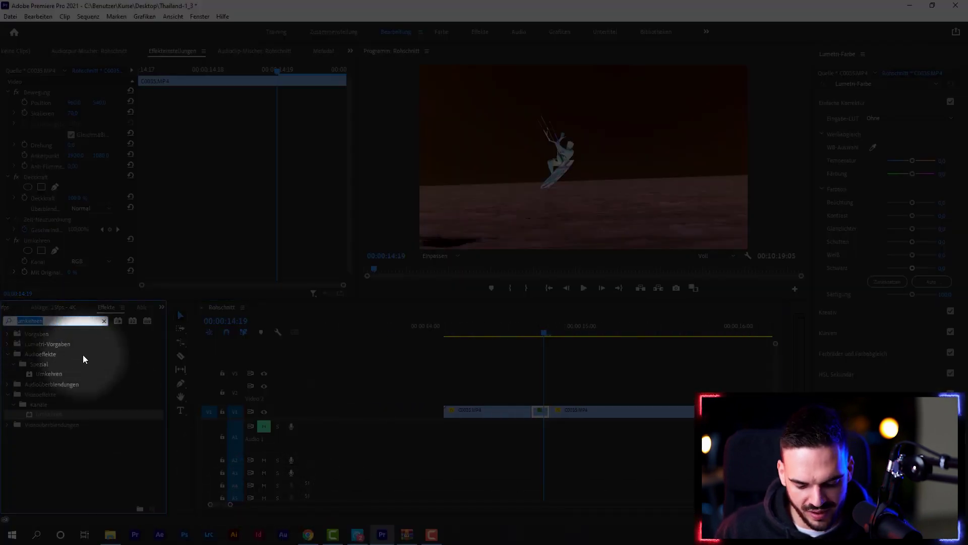
text(r)
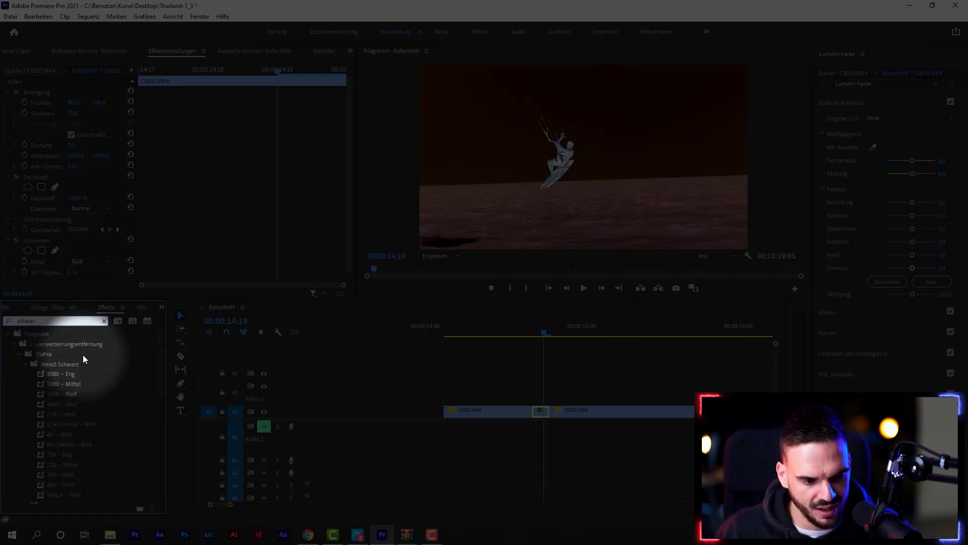
text(z we)
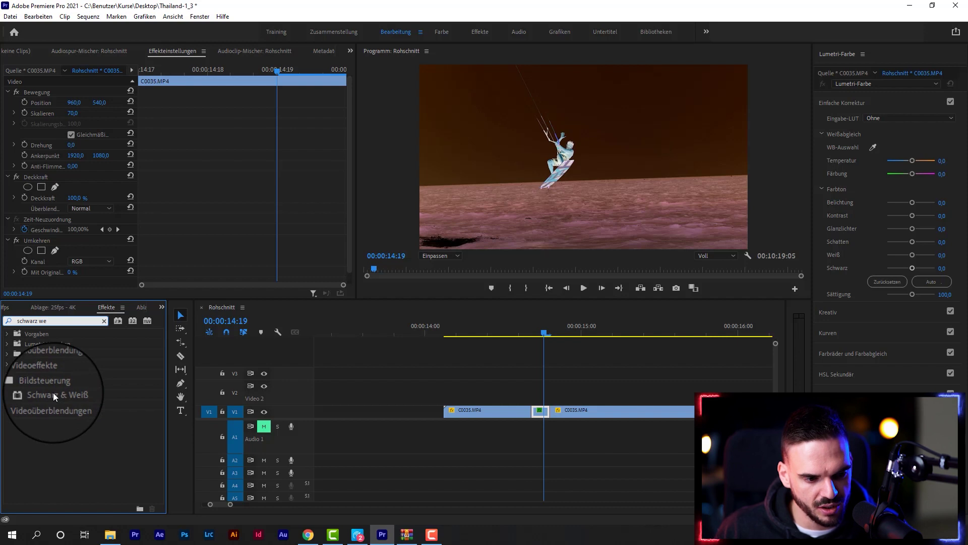
click(27, 241)
key(Delete)
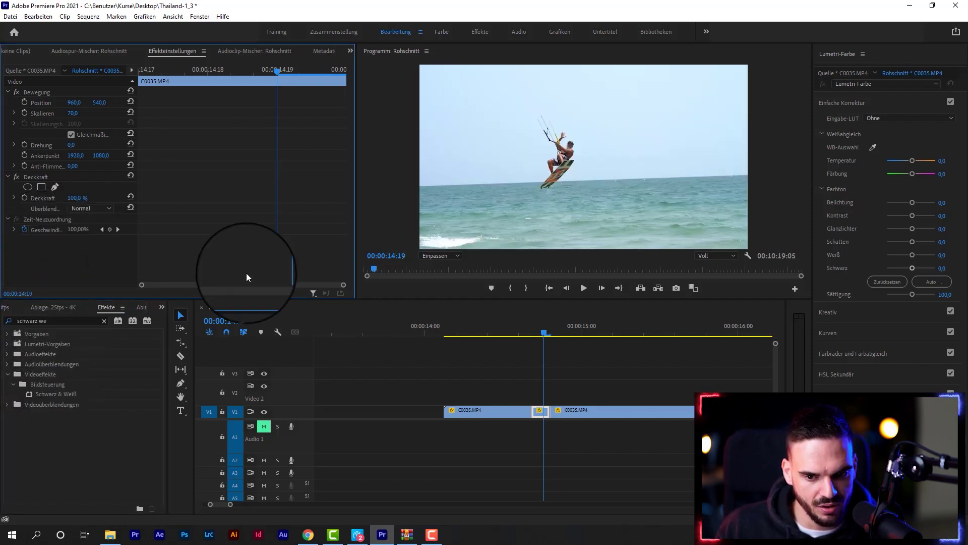
drag(55, 394, 542, 413)
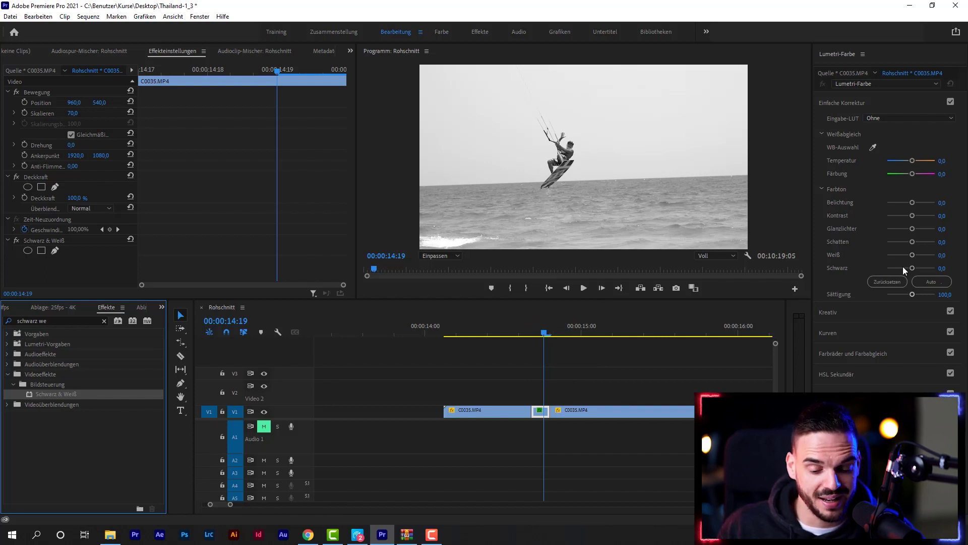
click(495, 334)
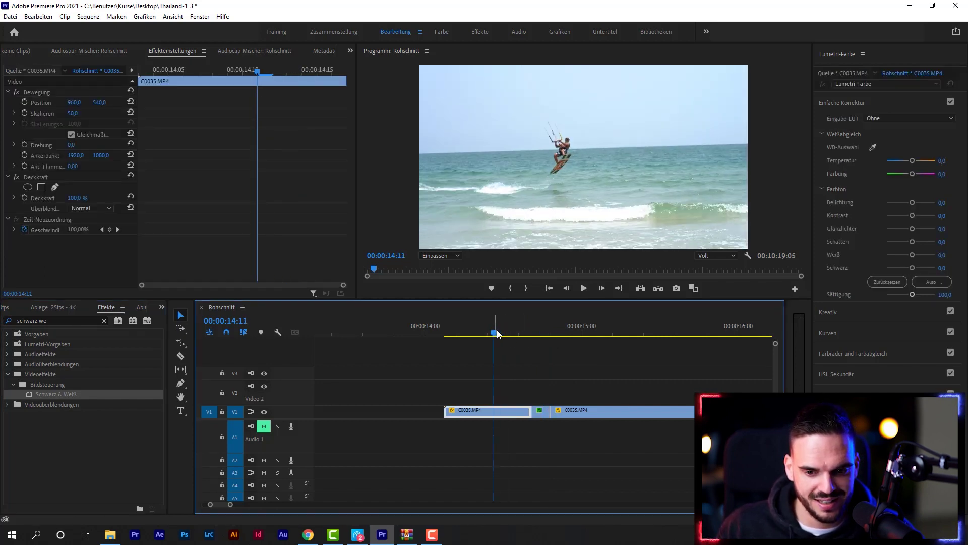
key(space)
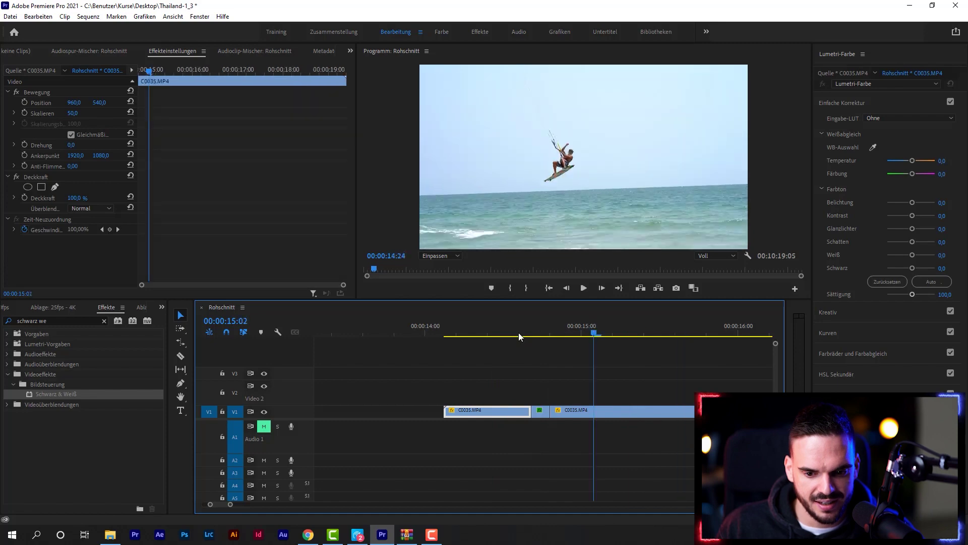
key(space)
drag(504, 339, 544, 348)
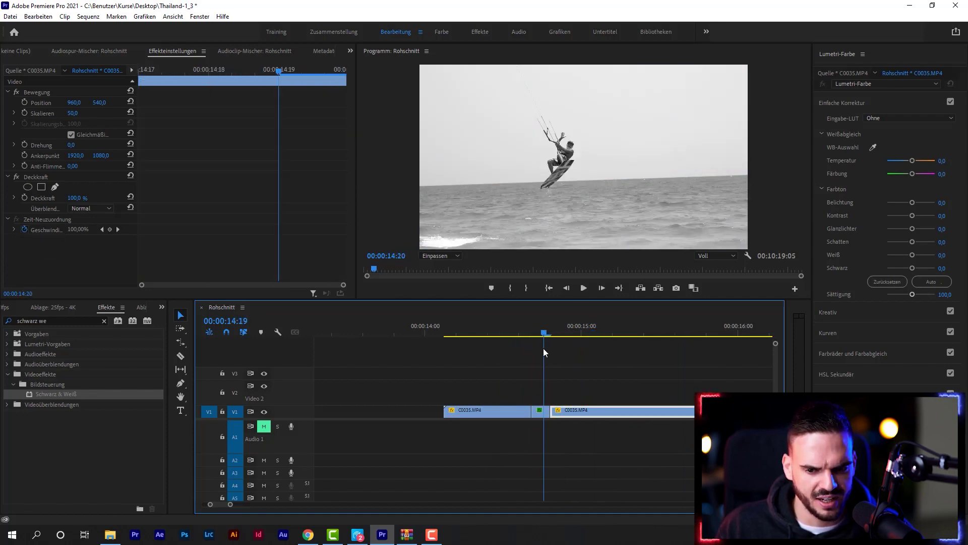
Step: Boost the jump clip's Lumetri contrast to 95,8 and compare it with the first clip
mouse_move(911, 217)
mouse_down()
mouse_move(934, 216)
mouse_move(896, 241)
mouse_move(896, 269)
mouse_up()
drag(545, 333, 526, 341)
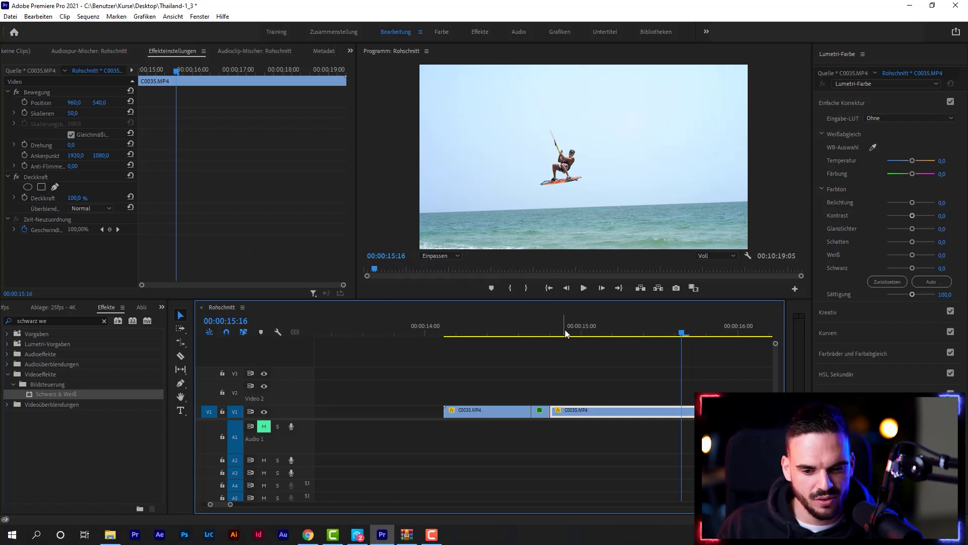
drag(566, 333, 538, 334)
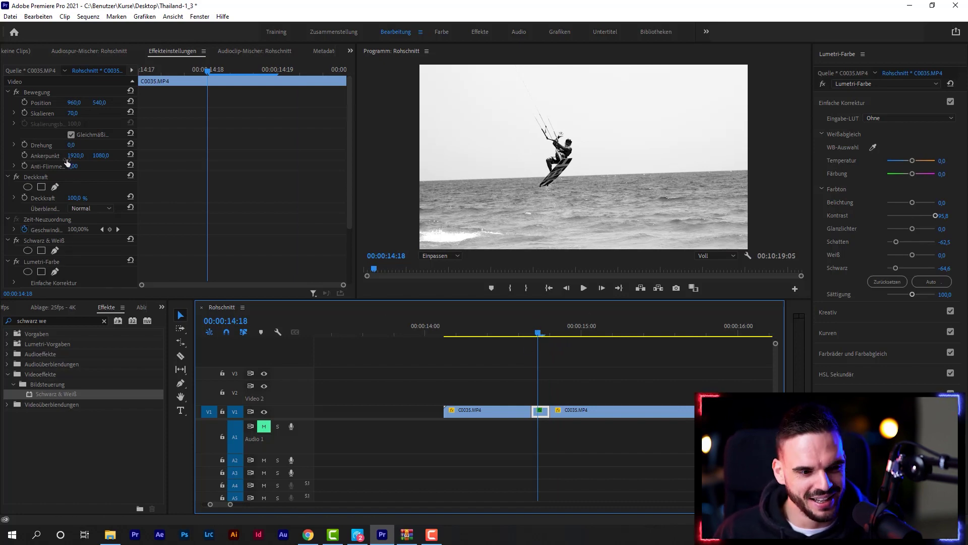
Step: Scale the jump clip to 80 and preview the result
drag(74, 113, 70, 113)
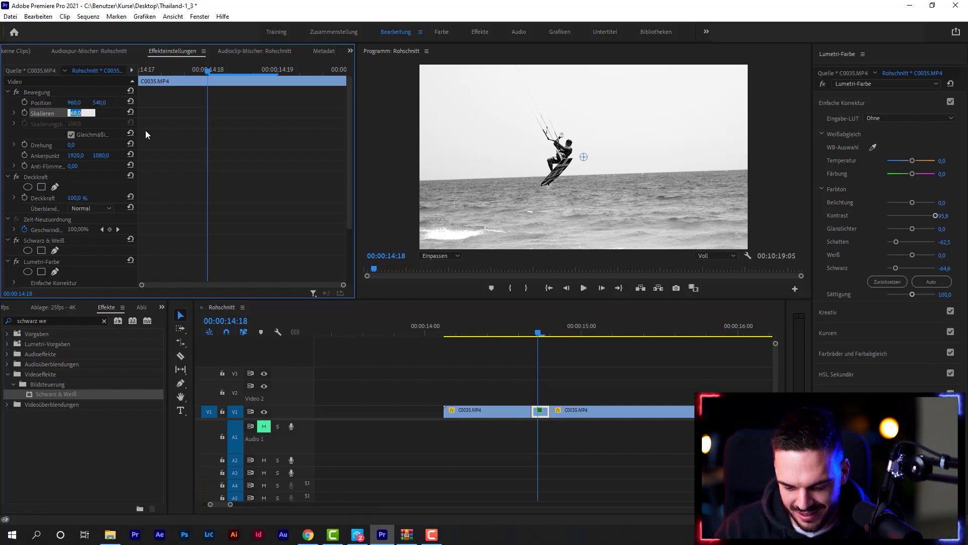
text(80)
key(Return)
click(580, 288)
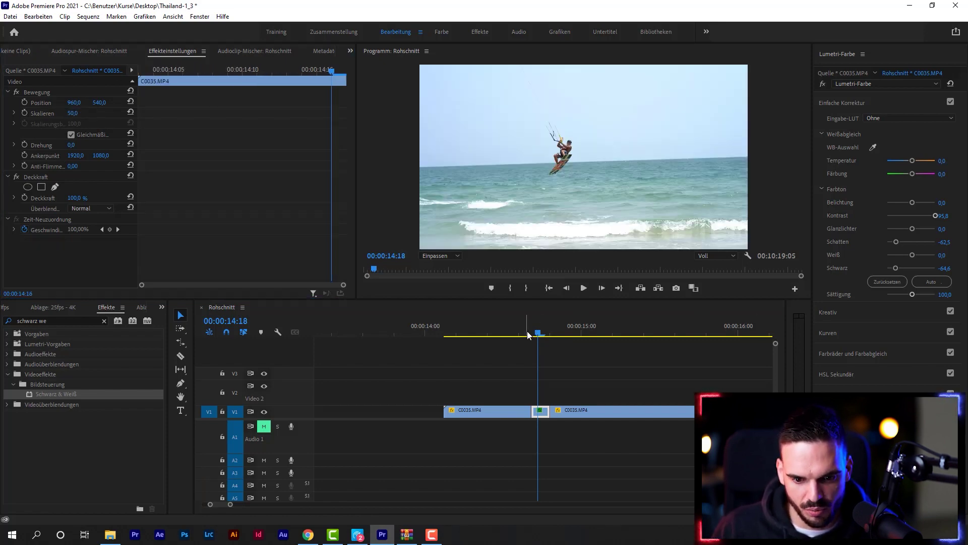
click(509, 335)
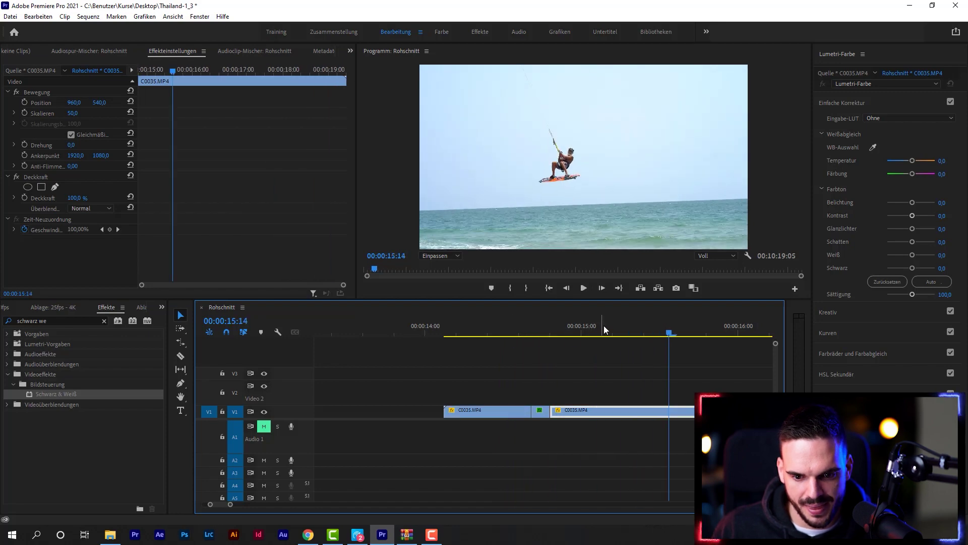
mouse_move(515, 340)
mouse_down()
mouse_move(545, 349)
mouse_move(548, 339)
mouse_up()
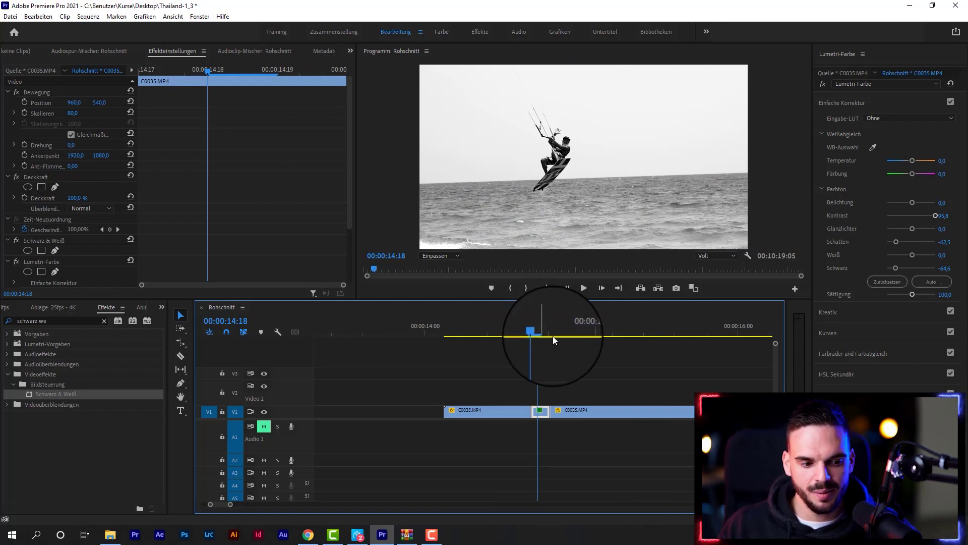
click(119, 319)
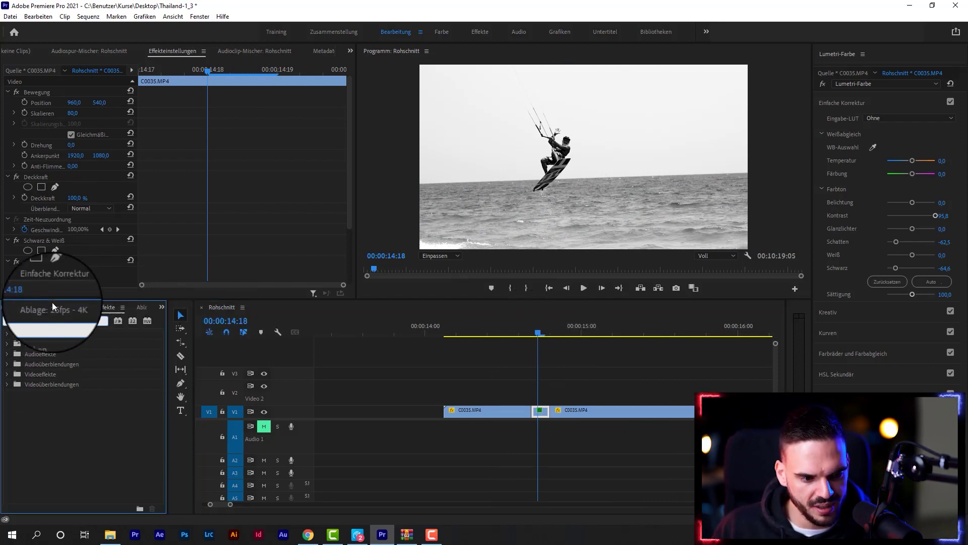
Step: Delete the Schwarz & Weiß effect from the jump clip
scroll(65, 262, down, 1)
scroll(64, 262, down, 1)
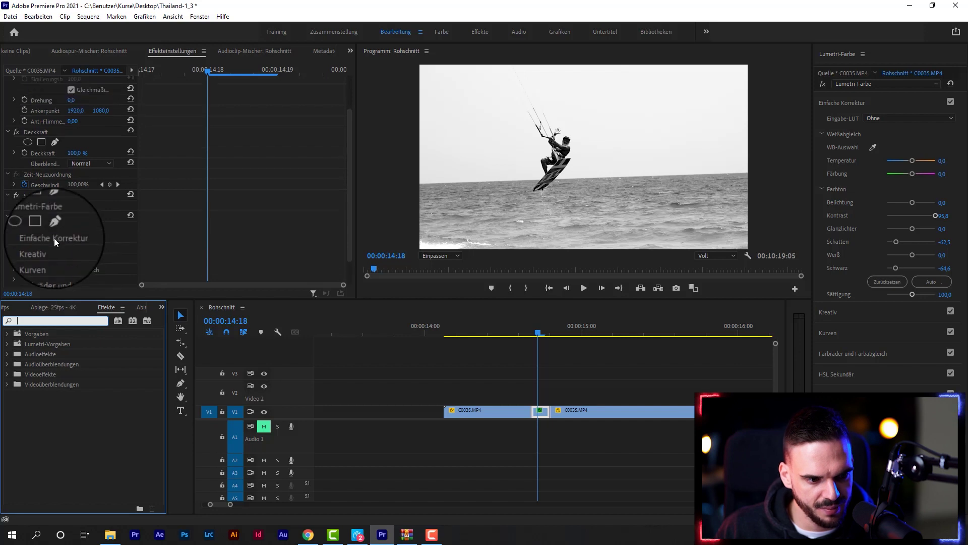
click(56, 195)
key(Delete)
Step: Search 'umkehr' and apply the Umkehren effect to the jump clip
click(39, 320)
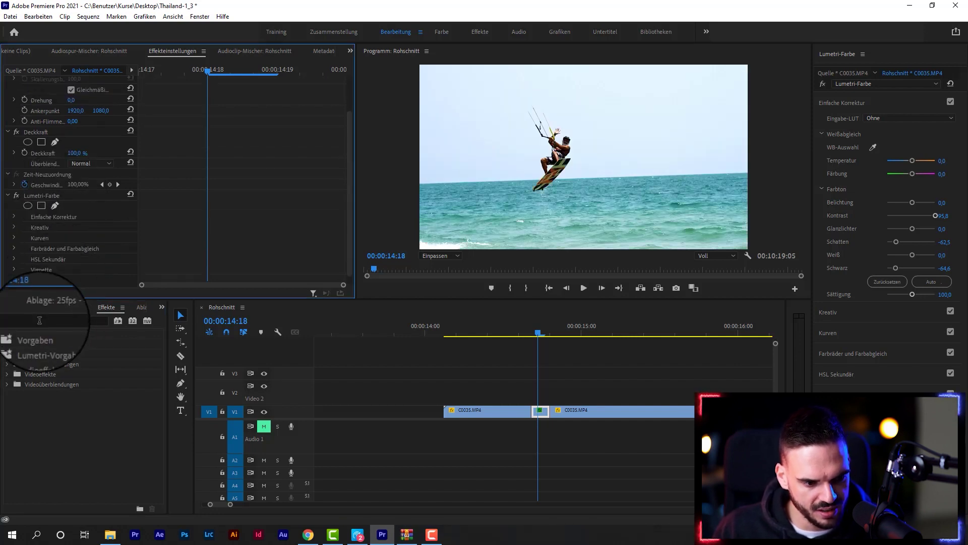
text(umkehr)
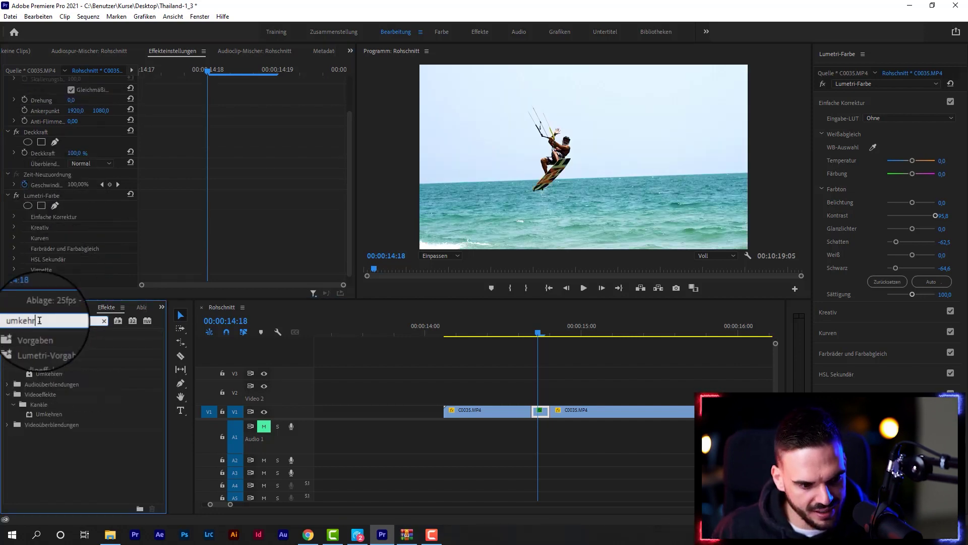
drag(49, 414, 542, 412)
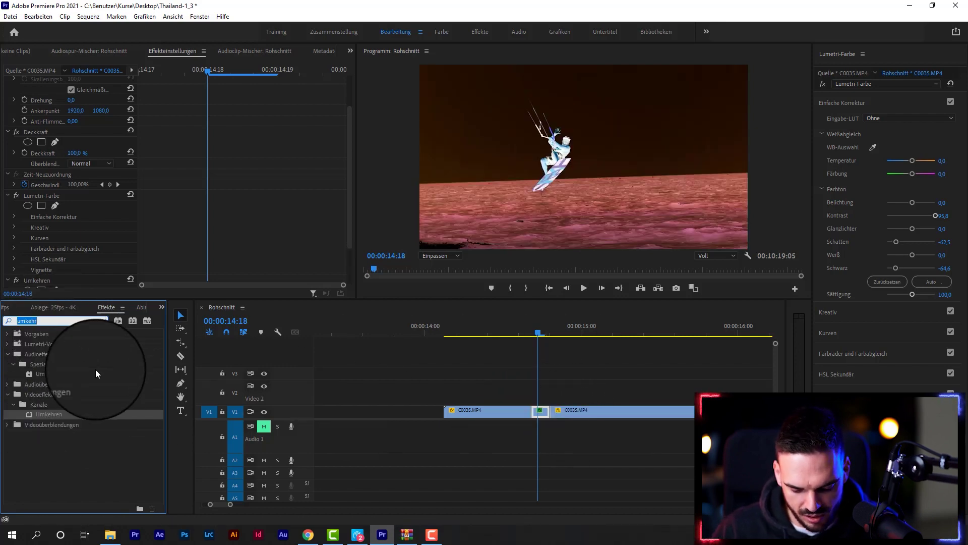
text(spiegel)
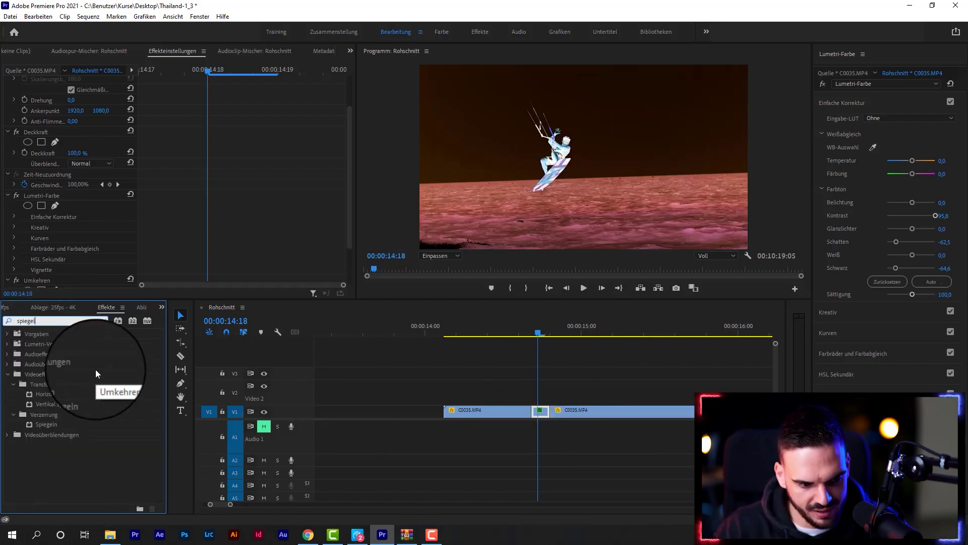
text(n)
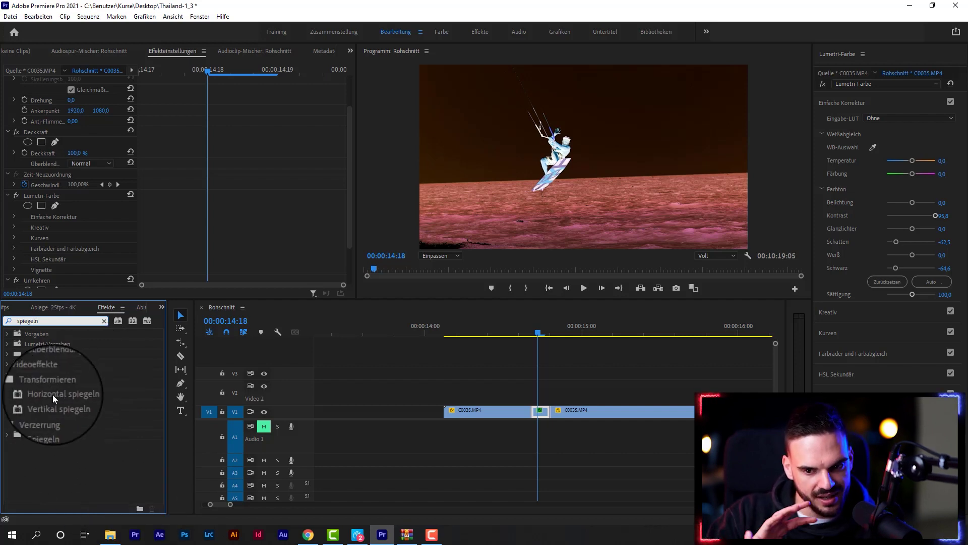
Step: Apply Horizontal spiegeln to the jump clip and scrub back to the first clip
drag(52, 395, 542, 412)
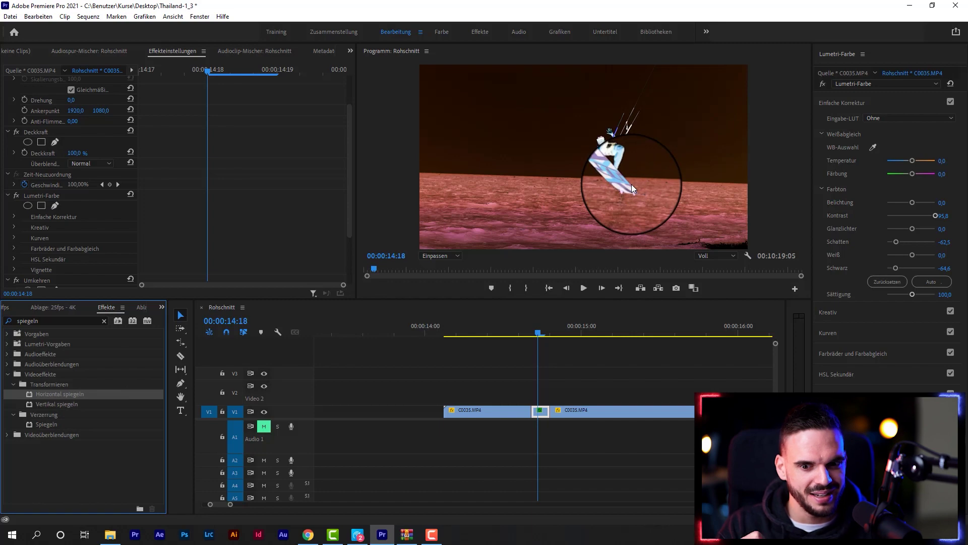
drag(524, 335, 506, 335)
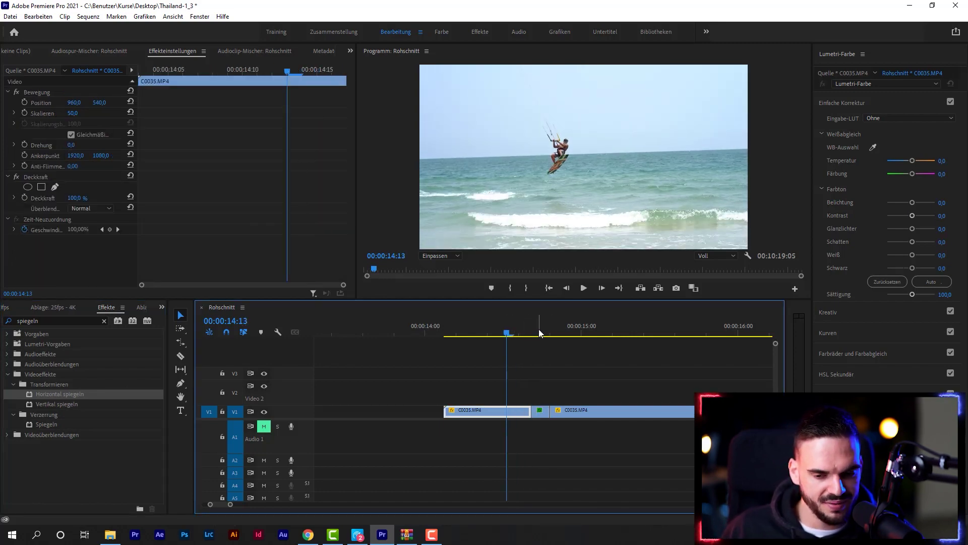
Step: Play and scrub the sequence to find a cut point around 00:00:15:20
key(space)
key(space)
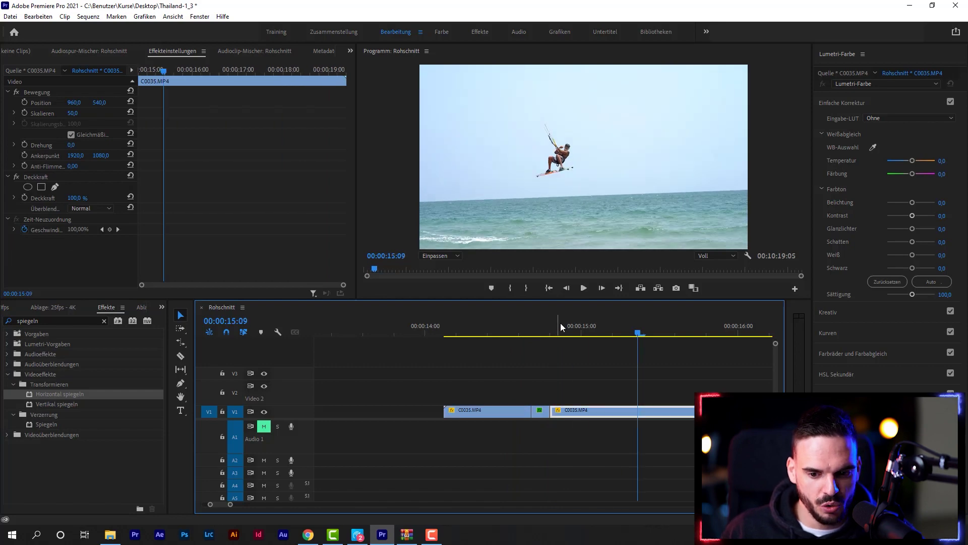
drag(535, 333, 483, 337)
key(space)
key(space)
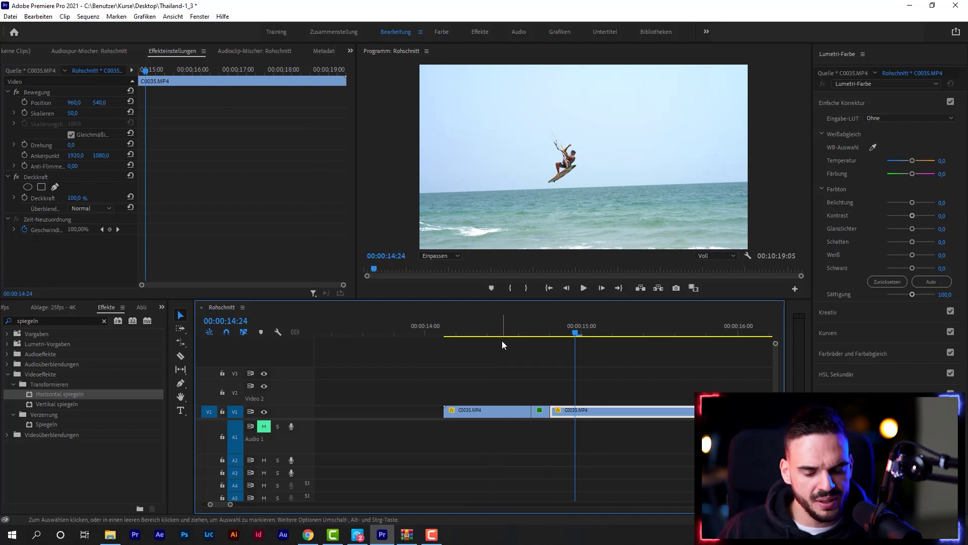
click(582, 333)
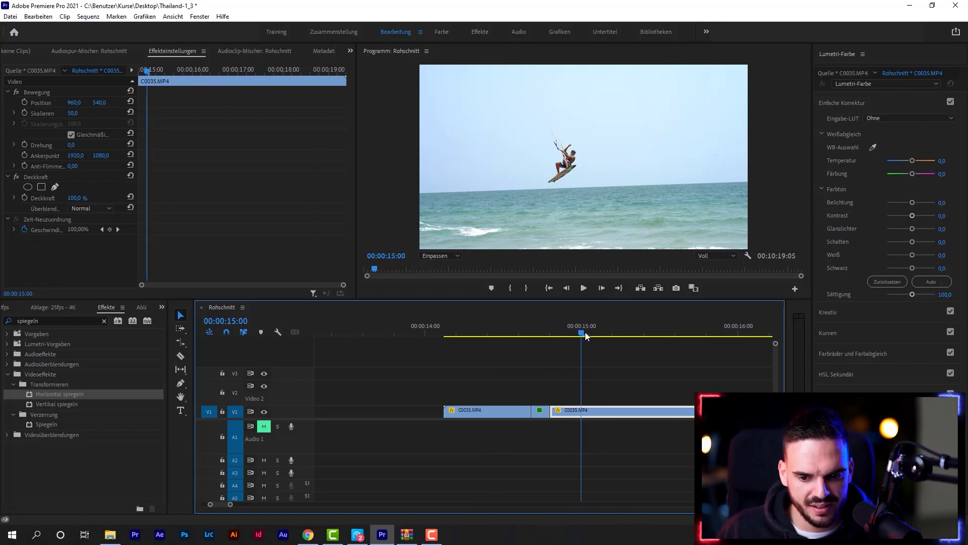
drag(583, 331, 720, 349)
Step: Razor-cut the second C0035.MP4 clip at 00:00:15:22 and select the pieces around the jump
key(c)
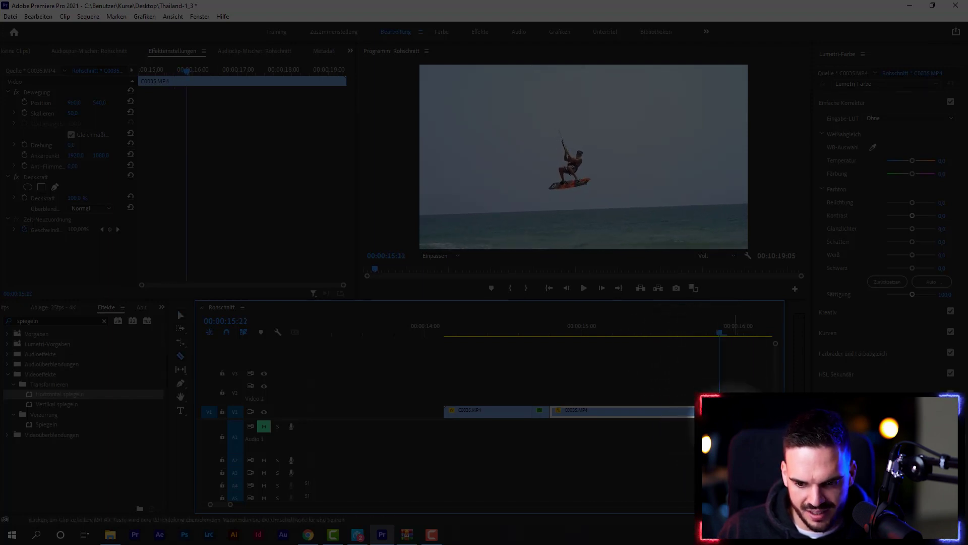
click(720, 409)
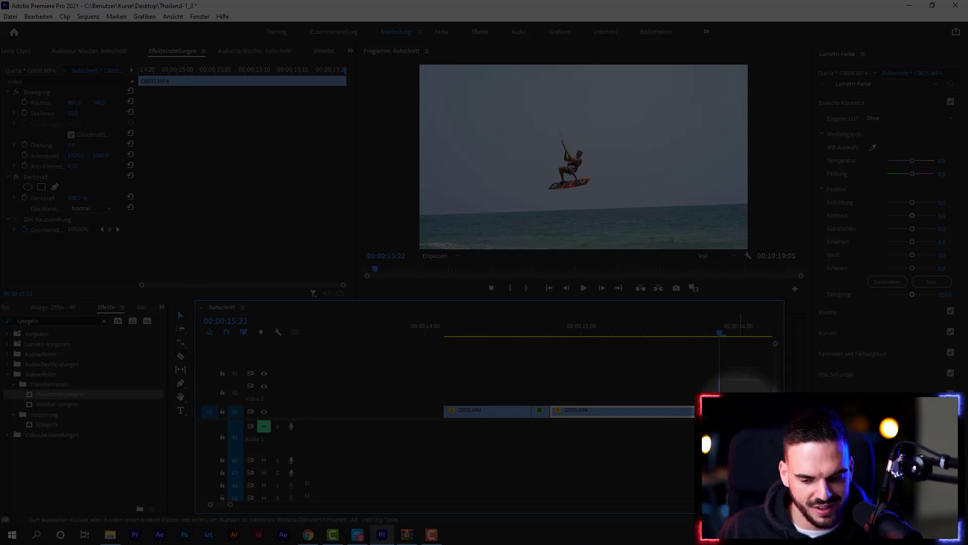
click(581, 414)
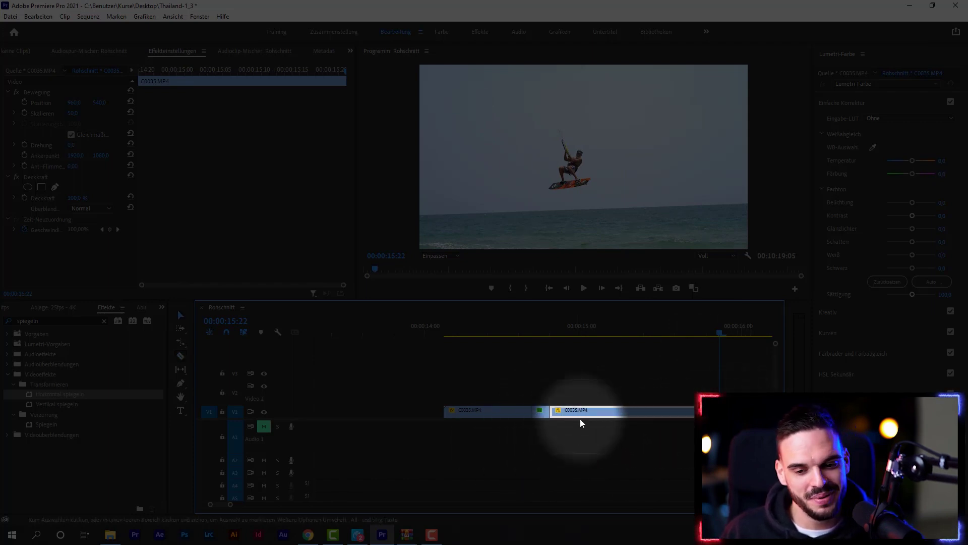
click(538, 412)
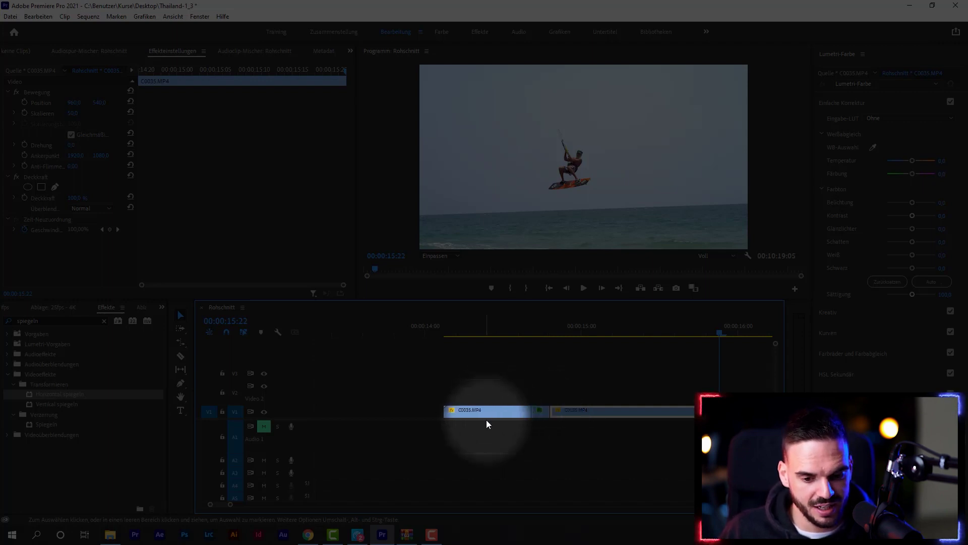
click(543, 416)
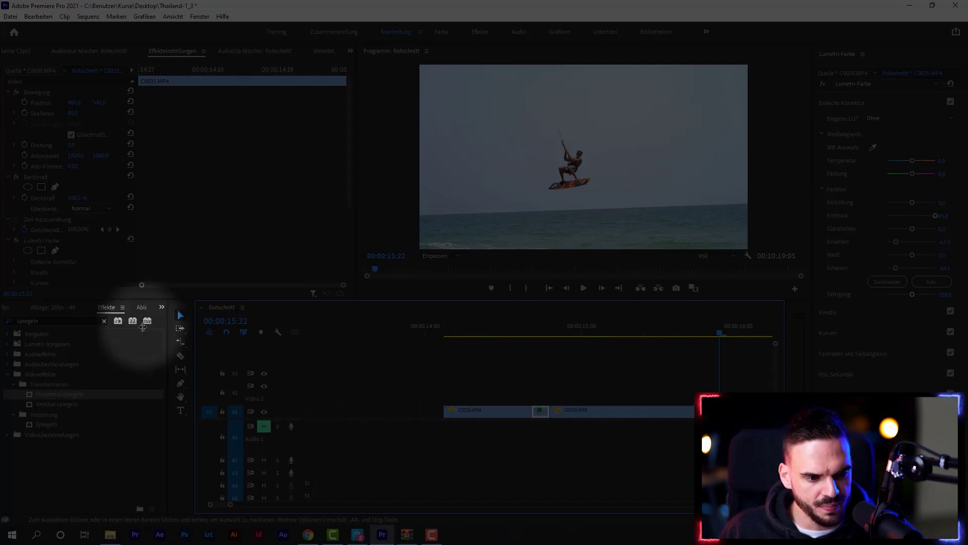
Step: Review the jump clip's Lumetri-Farbe, Umkehren and Horizontal spiegeln effects, keeping all three
click(45, 241)
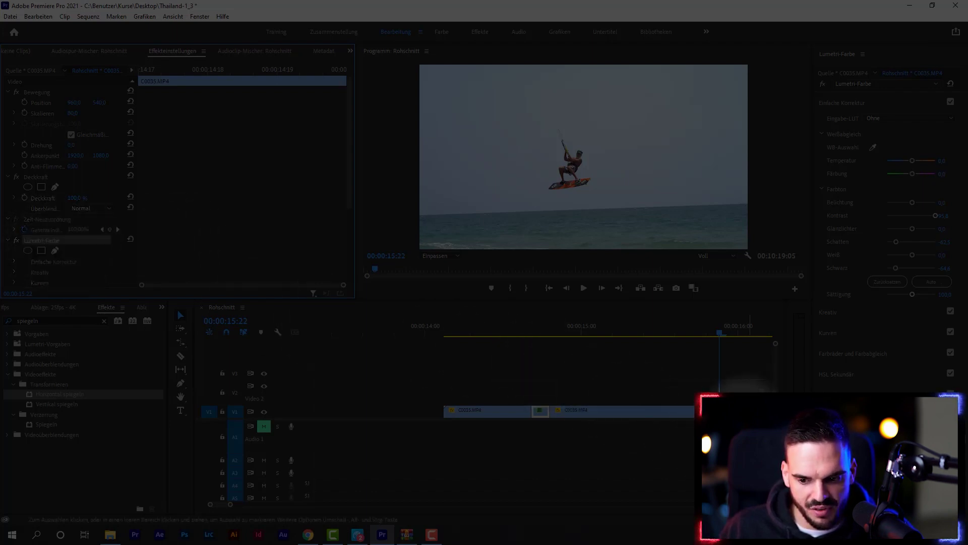
key(Delete)
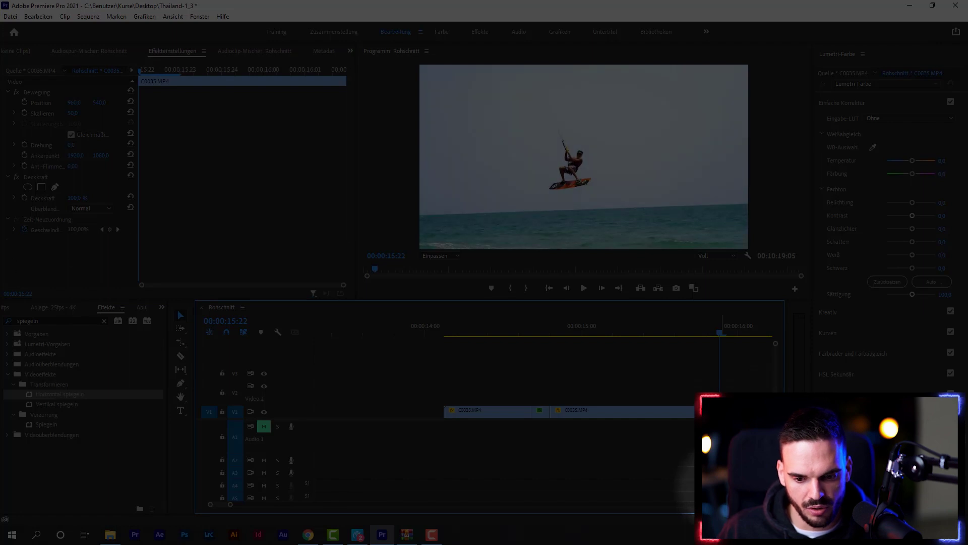
key(ctrl+z)
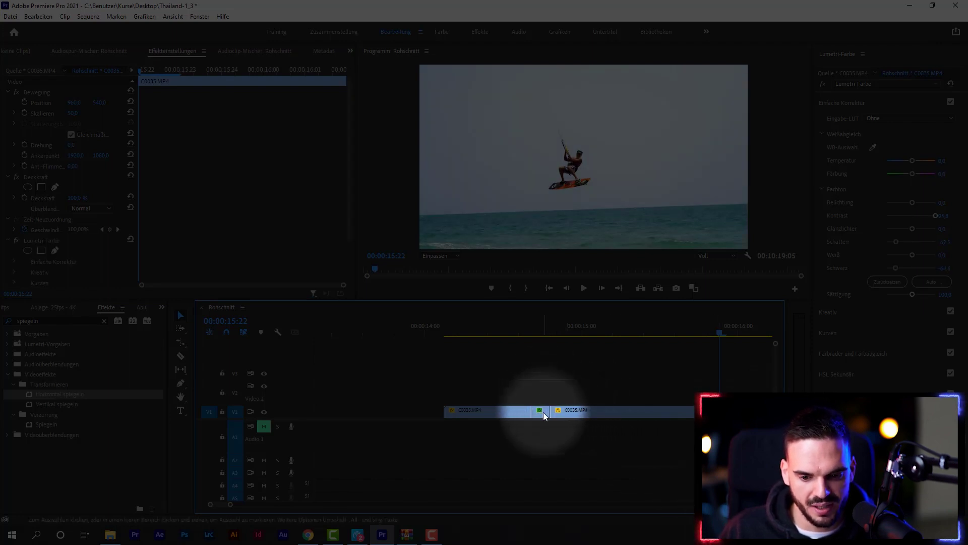
click(543, 413)
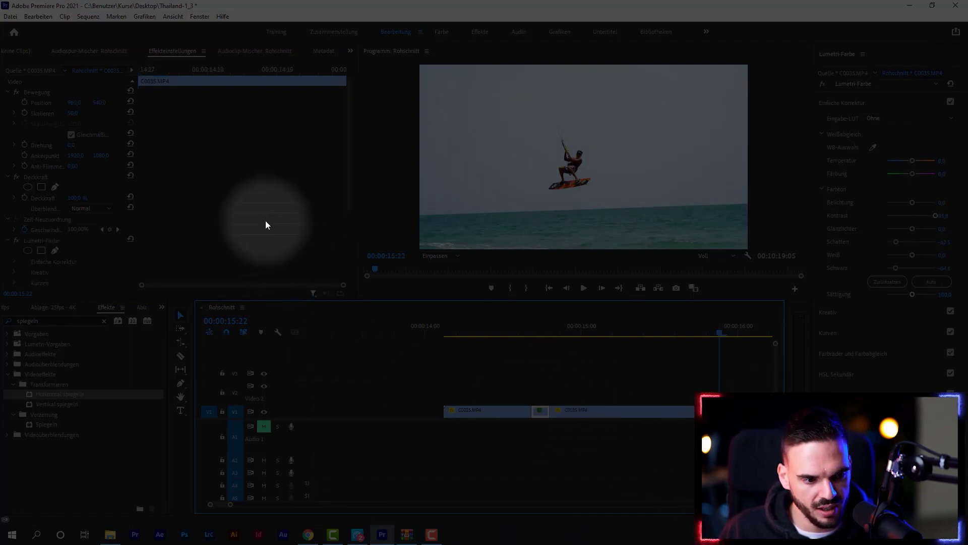
scroll(263, 220, down, 5)
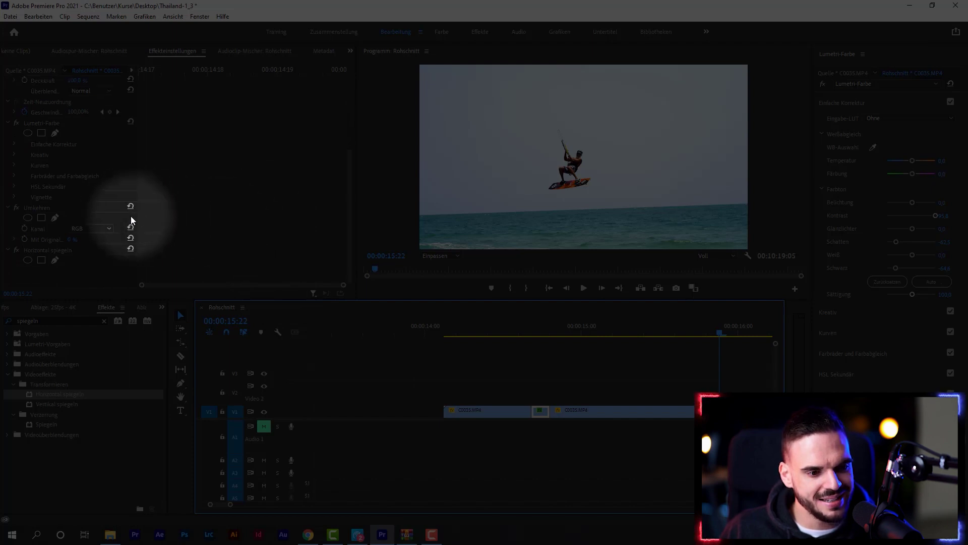
click(42, 208)
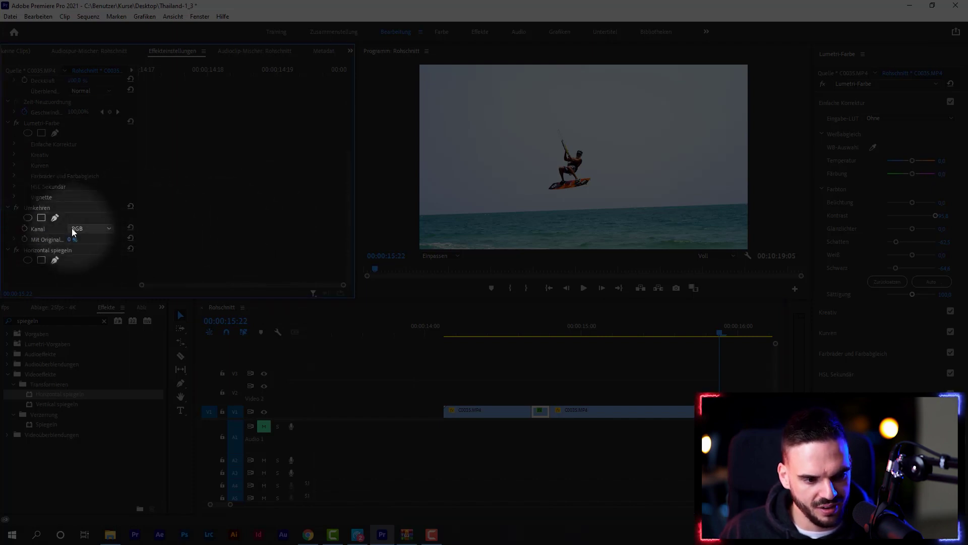
click(37, 209)
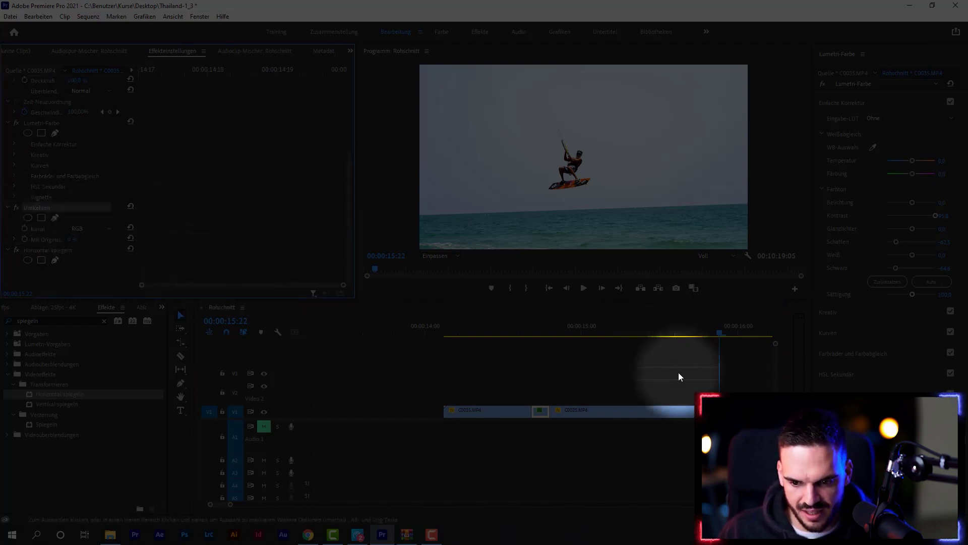
mouse_move(679, 376)
mouse_down()
mouse_move(652, 431)
mouse_move(519, 415)
mouse_up()
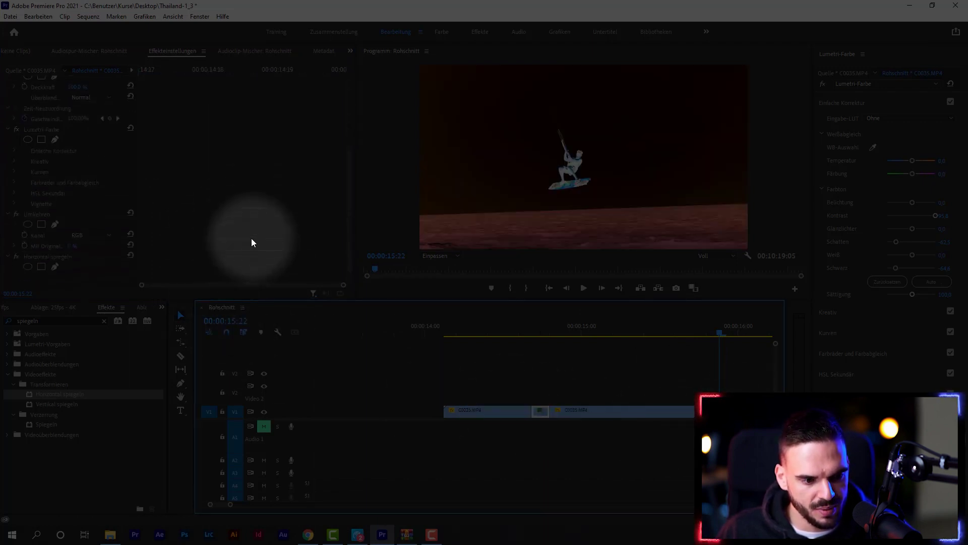
click(60, 251)
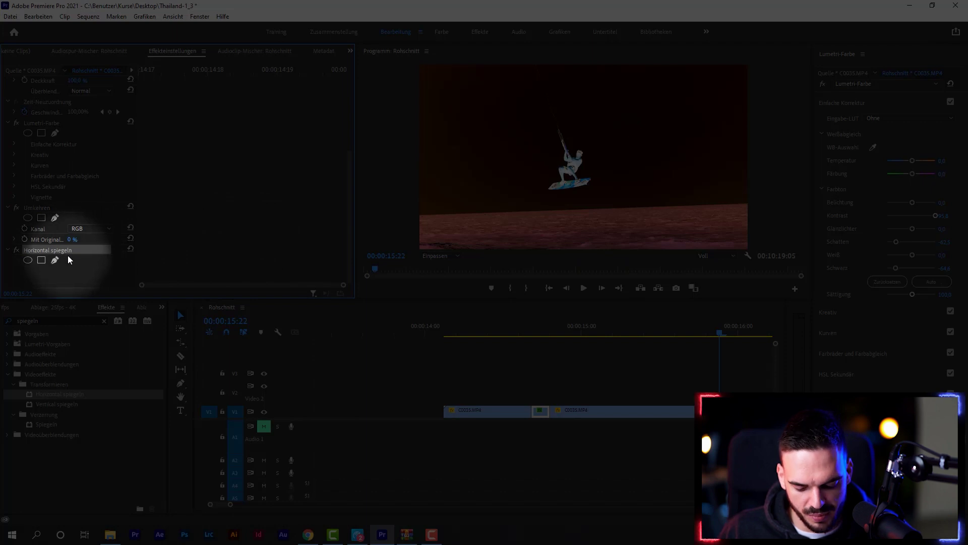
click(736, 409)
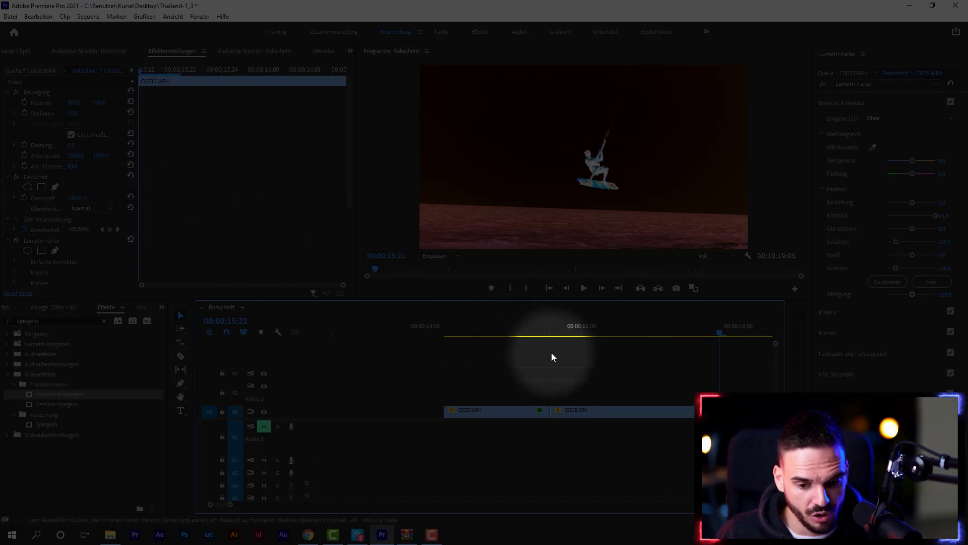
click(528, 410)
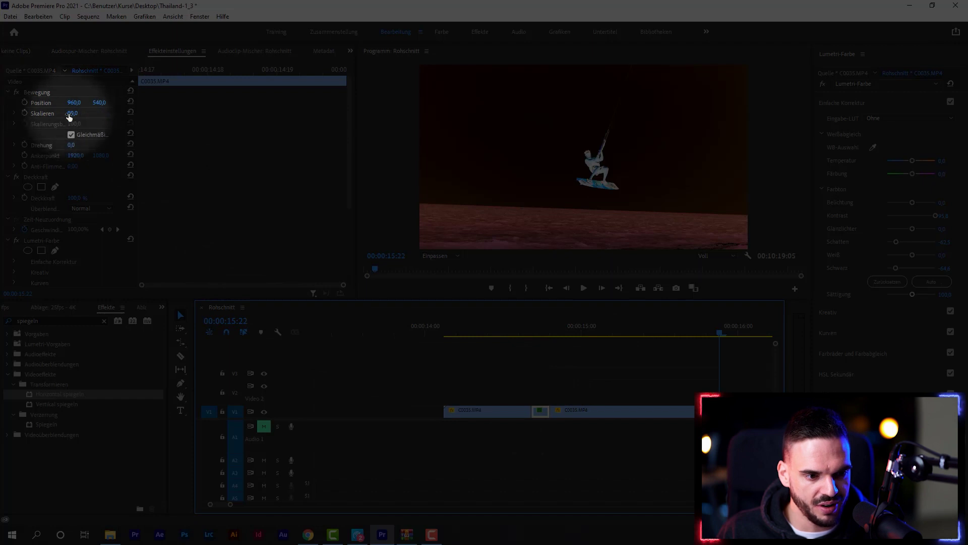
click(39, 95)
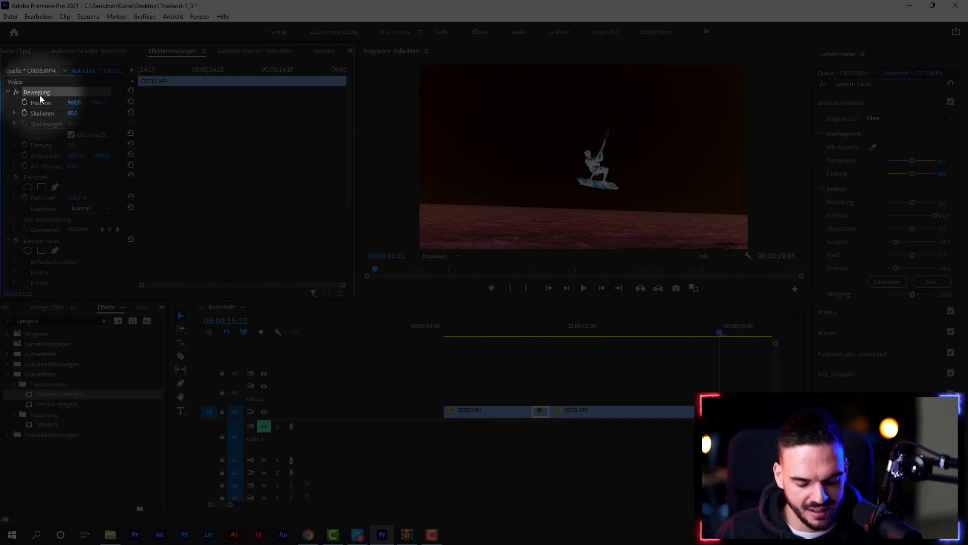
click(690, 386)
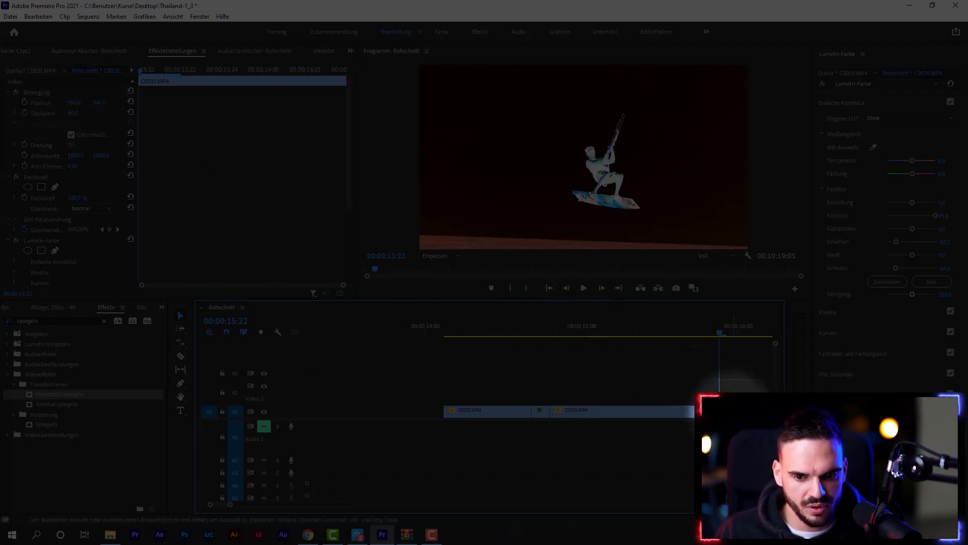
mouse_move(720, 333)
mouse_down()
mouse_move(739, 334)
mouse_move(540, 336)
mouse_up()
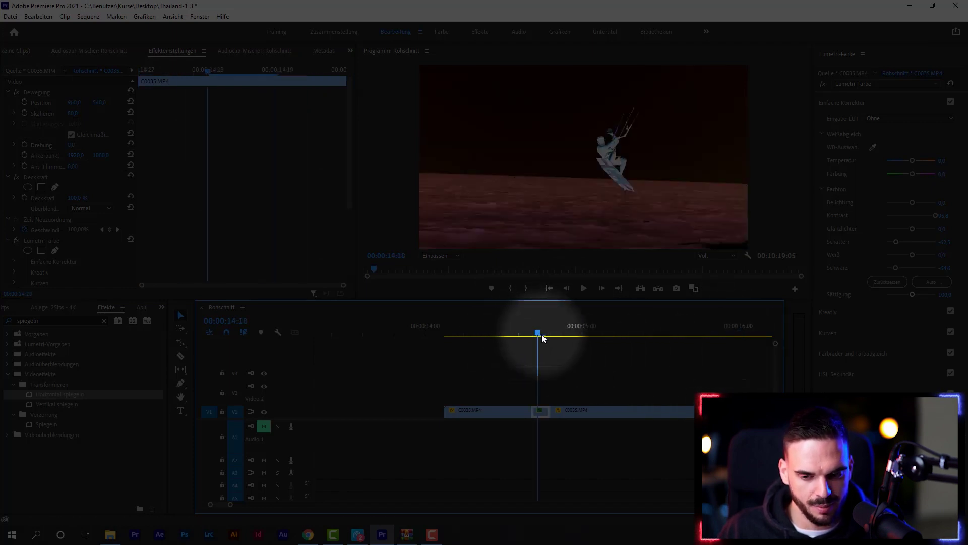
key(space)
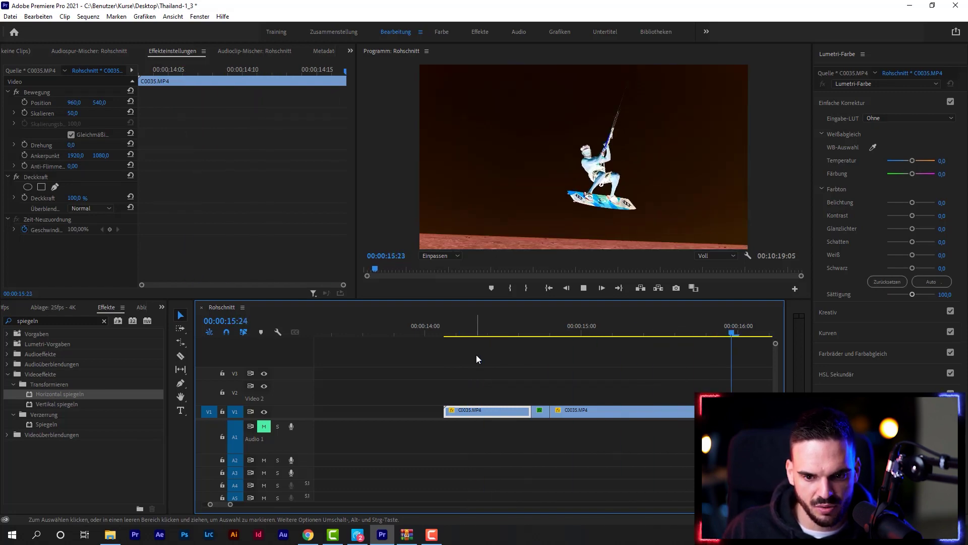
key(space)
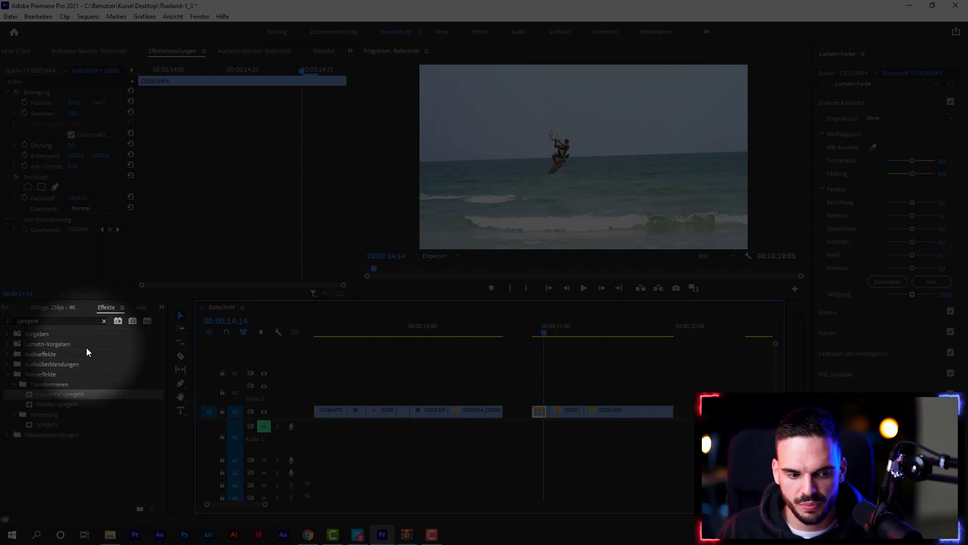
Step: Play the jump section, stopping at 00:00:16:05, and return to 00:00:14:11
click(559, 385)
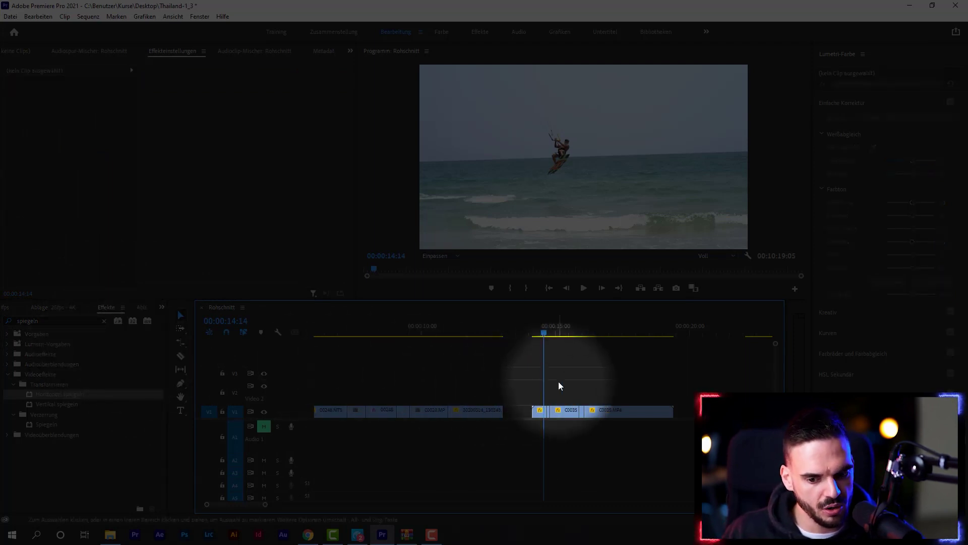
key(space)
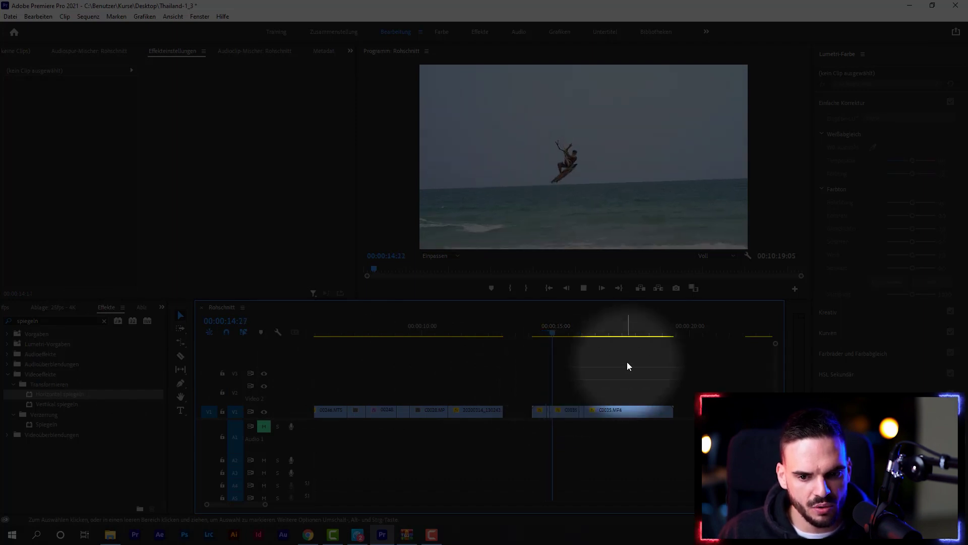
key(space)
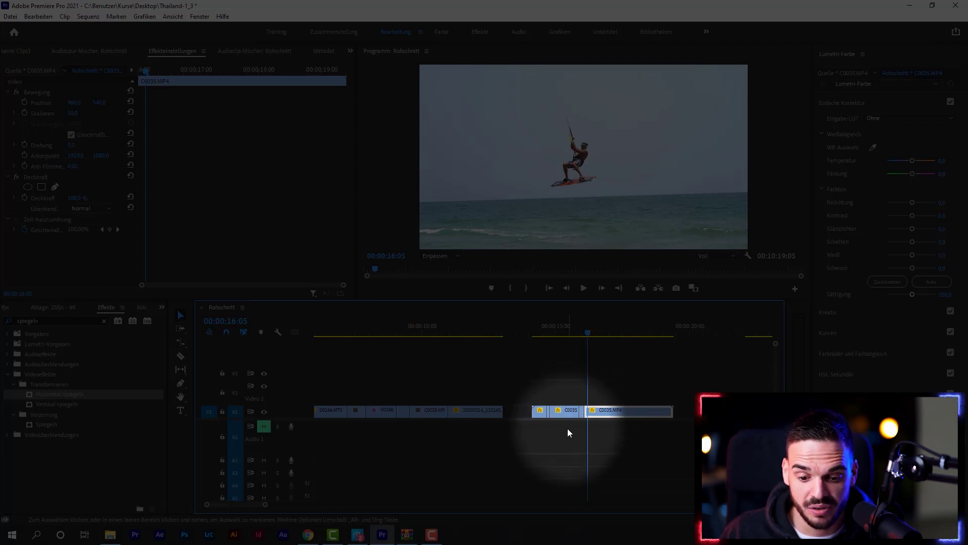
drag(267, 504, 245, 505)
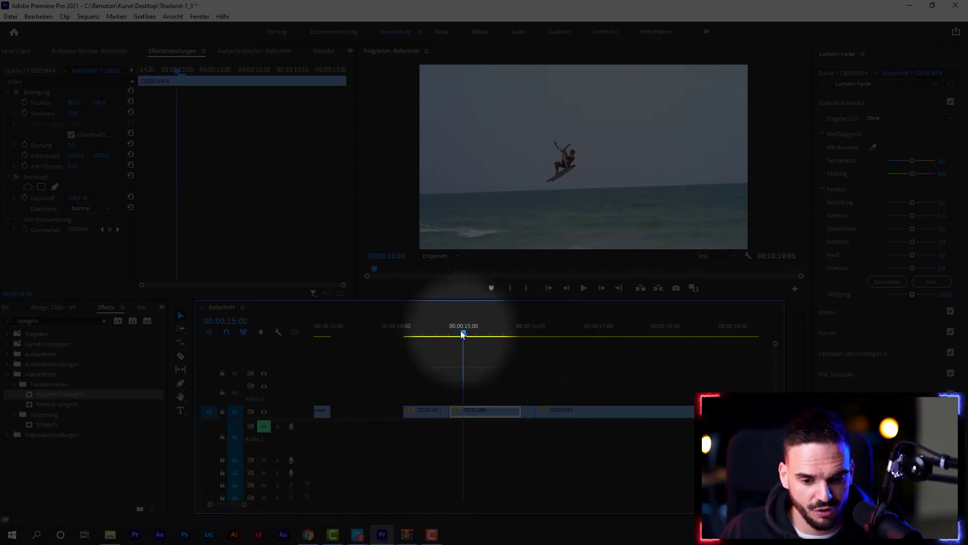
click(437, 335)
key(minus)
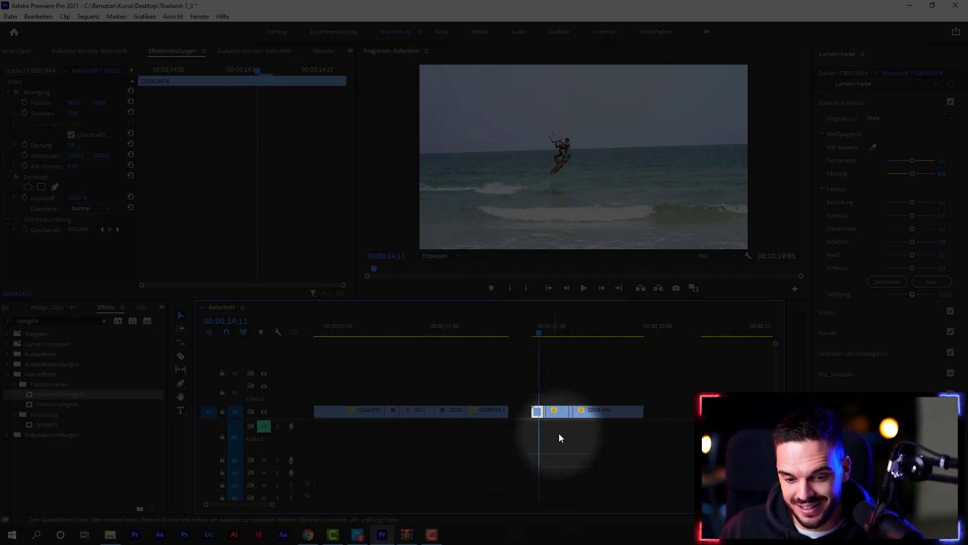
drag(277, 505, 222, 504)
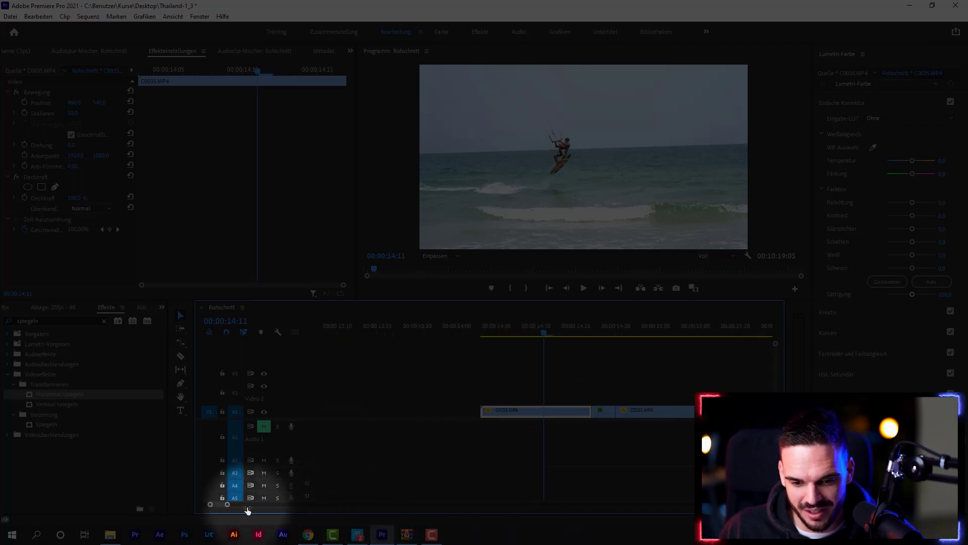
Step: Check the second C0035 clip's effects, then marquee-select the clips around the jump
click(641, 413)
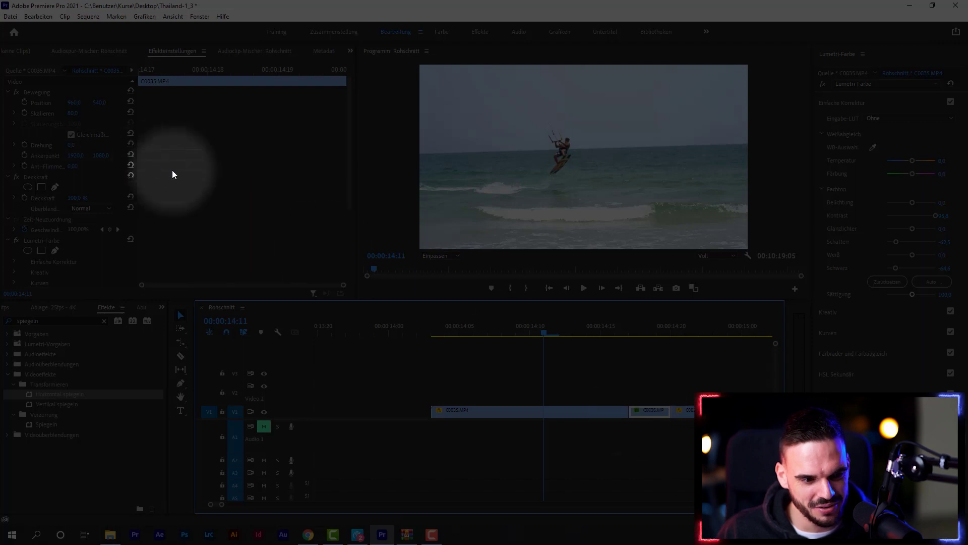
scroll(174, 202, down, 5)
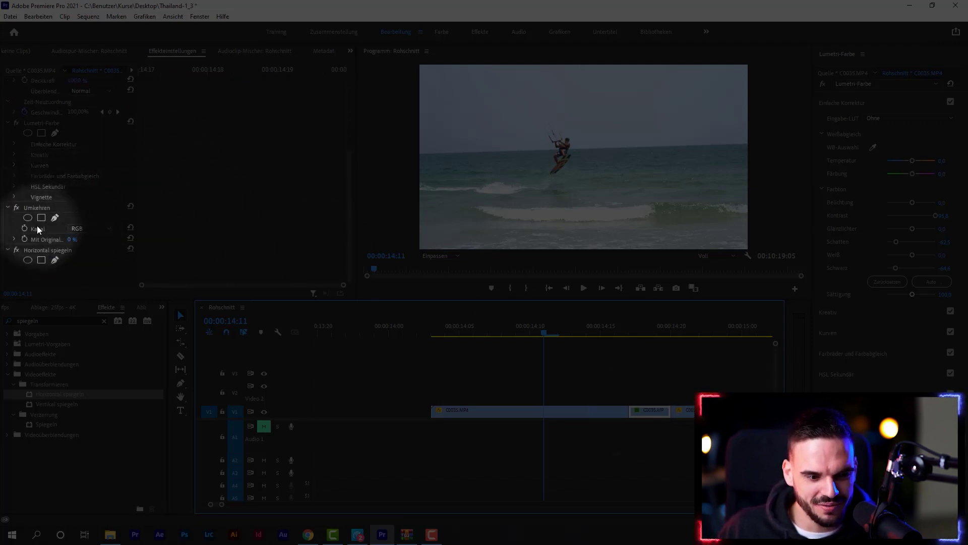
drag(708, 323, 738, 343)
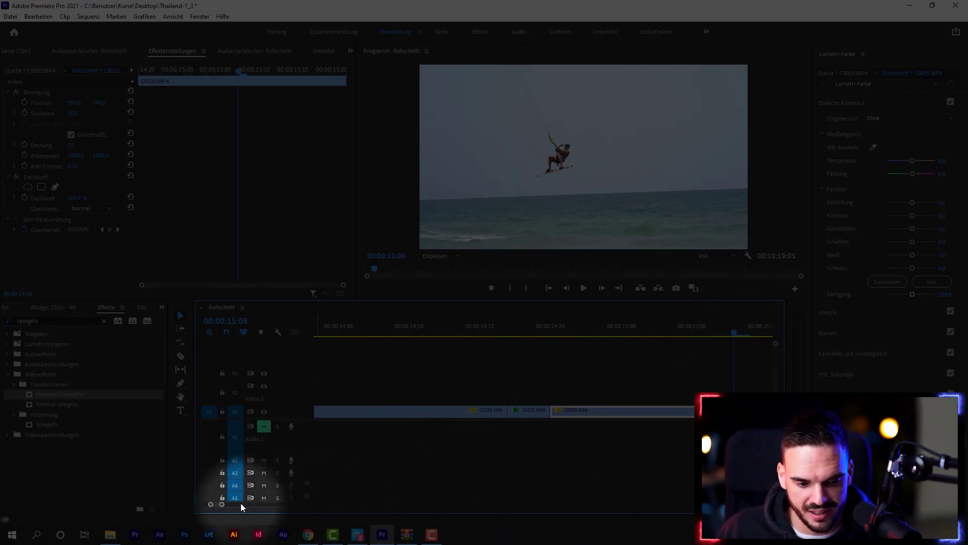
drag(222, 504, 268, 504)
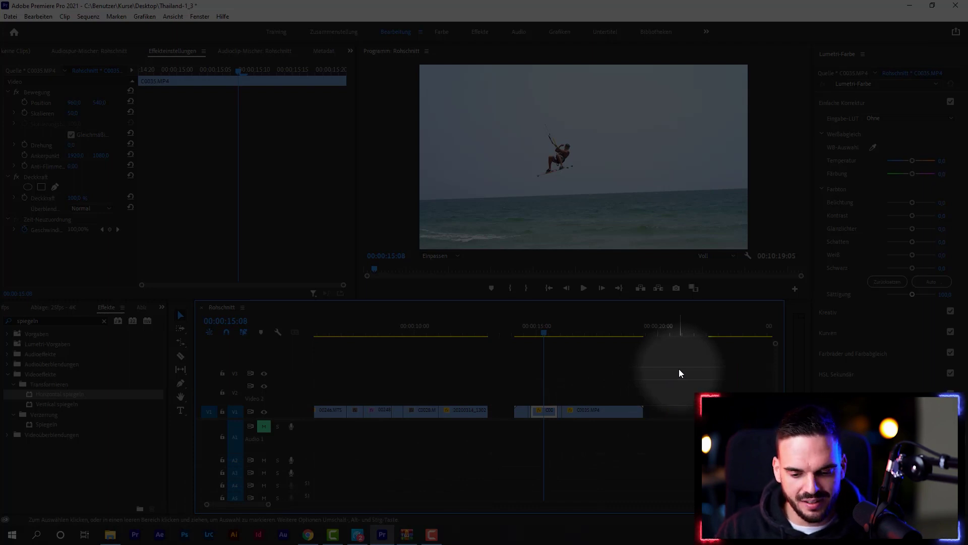
mouse_move(679, 369)
mouse_down()
mouse_move(608, 399)
mouse_move(504, 478)
mouse_up()
Step: Remove only Umkehren from the selected clips, keeping motion, opacity, Lumetri and horizontal mirror
right_click(603, 417)
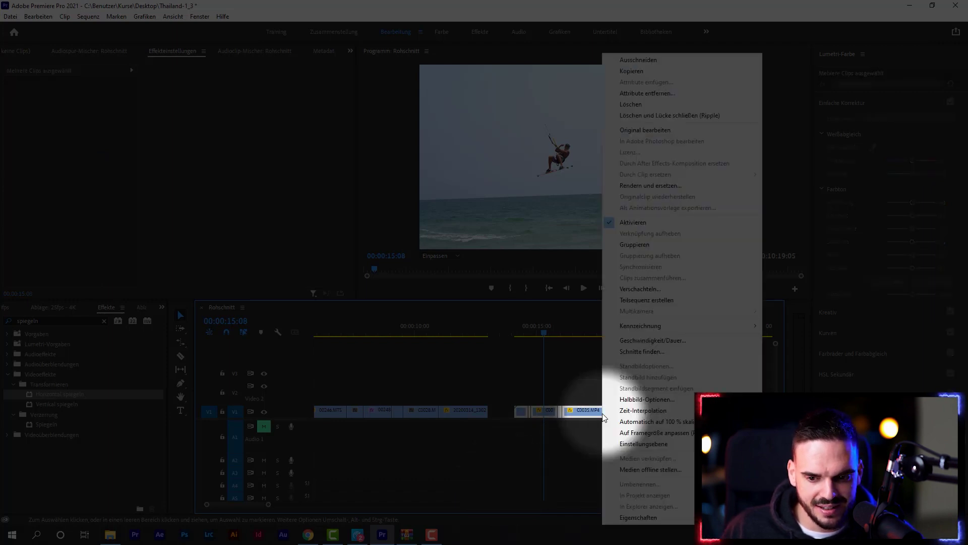
click(650, 93)
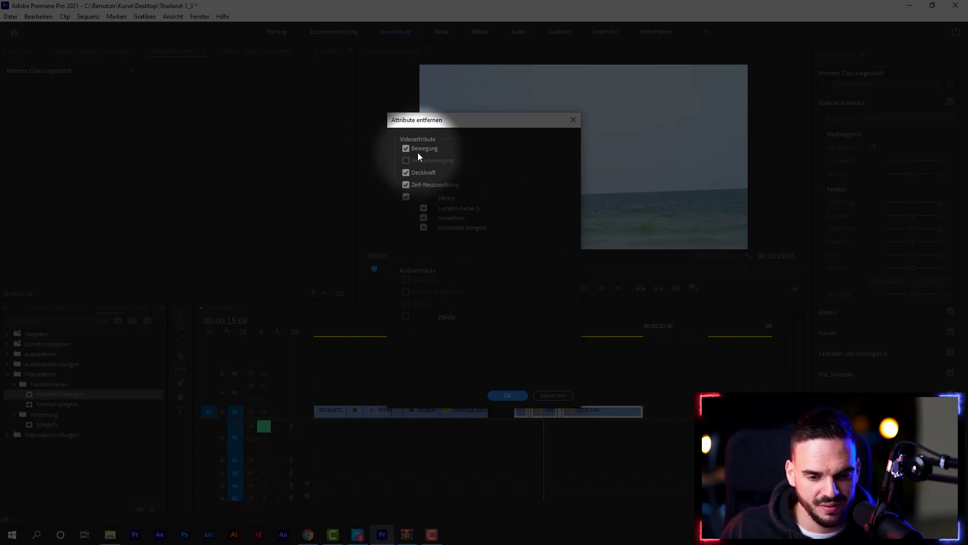
click(406, 148)
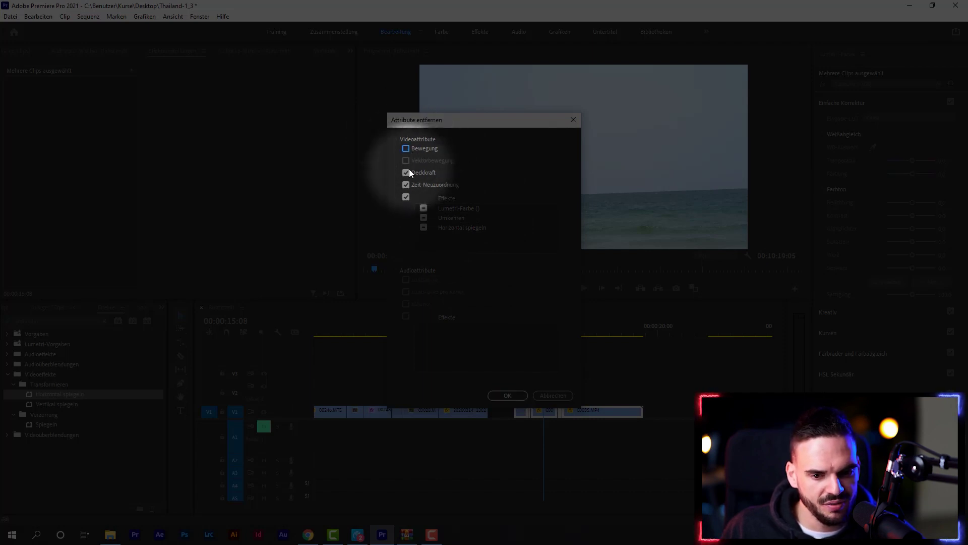
click(406, 173)
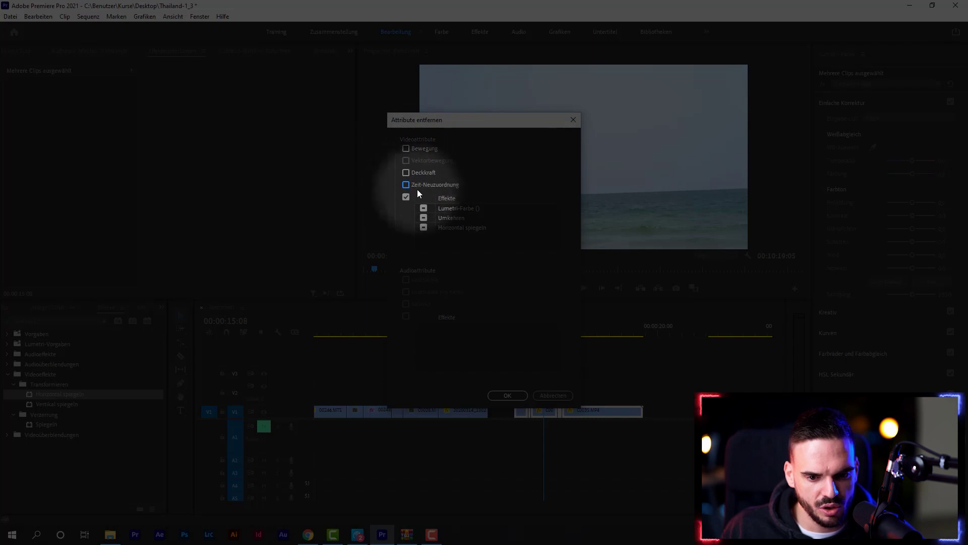
click(423, 209)
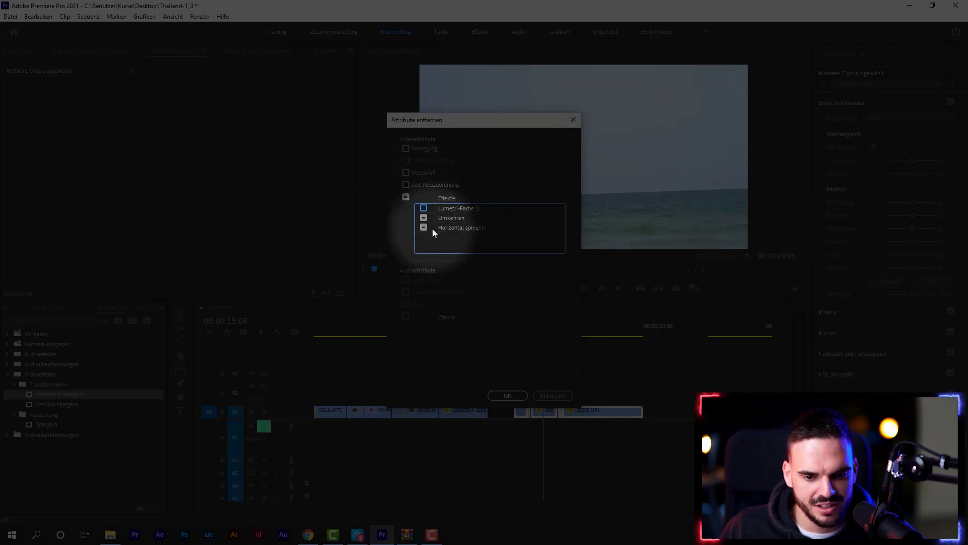
click(426, 229)
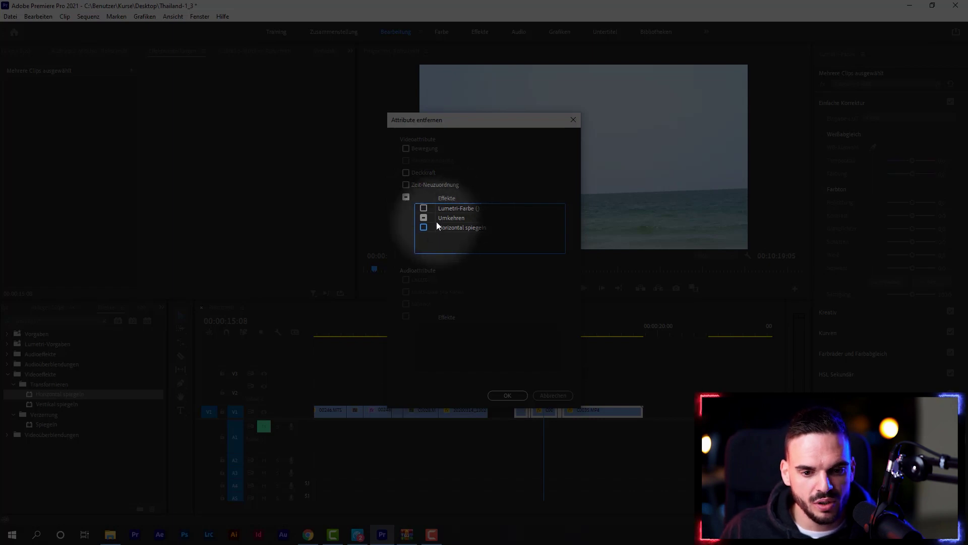
click(507, 395)
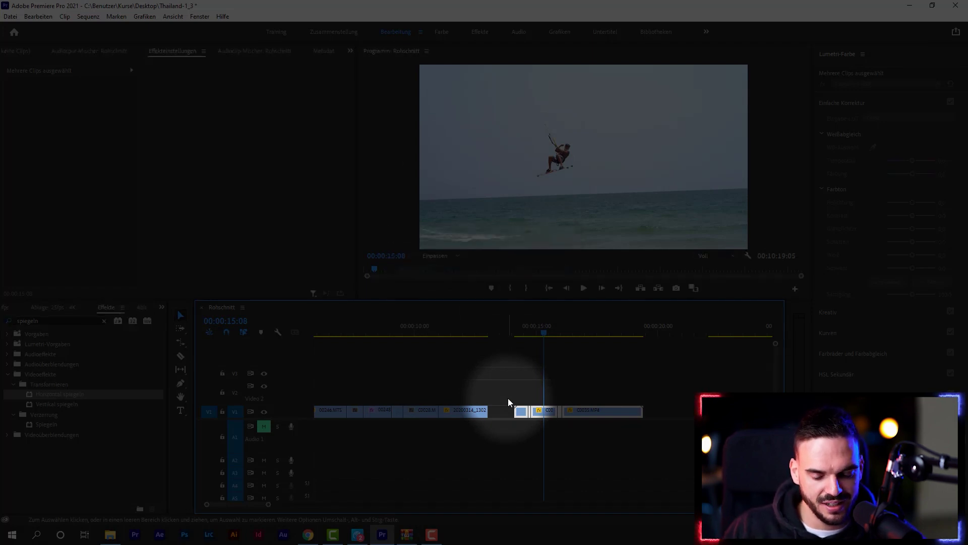
click(509, 402)
drag(540, 332, 529, 347)
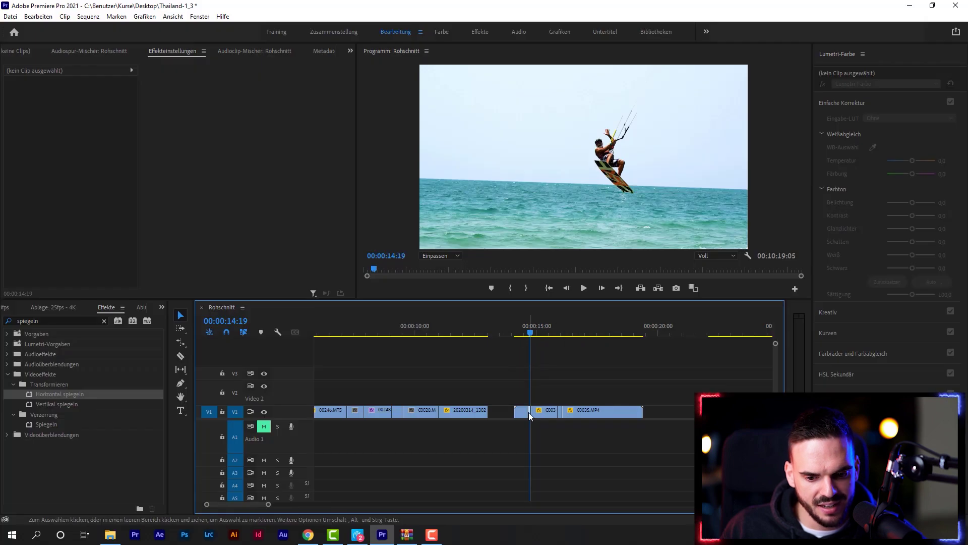
click(528, 413)
scroll(217, 194, down, 5)
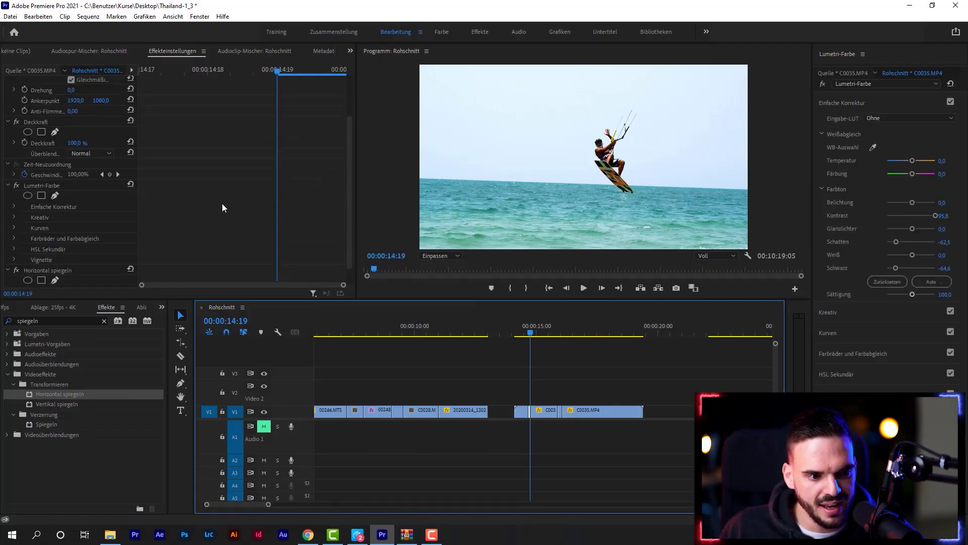
scroll(224, 208, up, 3)
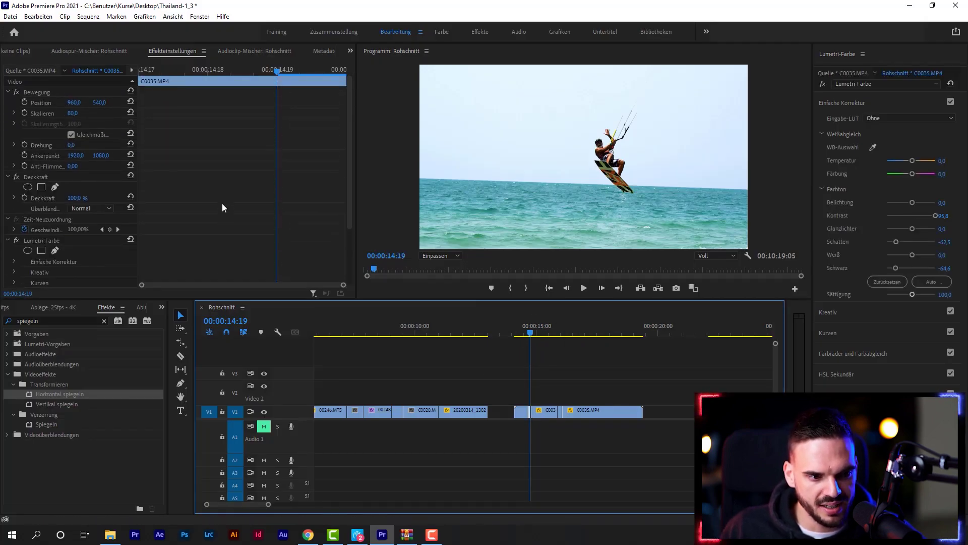
click(560, 413)
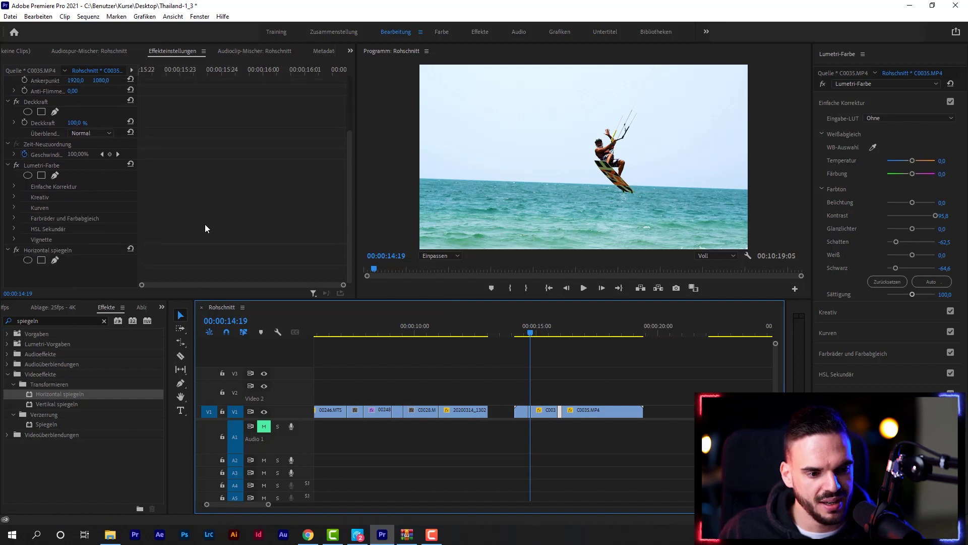